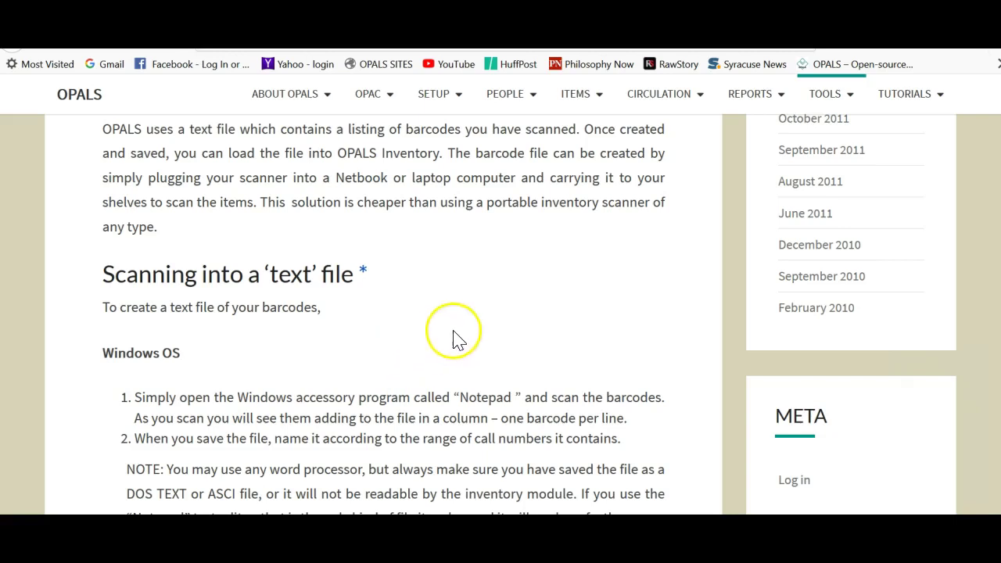
Read the Notepad barcode text file steps, briefly highlighting the first step
{"action": "scroll", "coordinate": [383, 312], "scroll_direction": "up", "scroll_amount": 2}
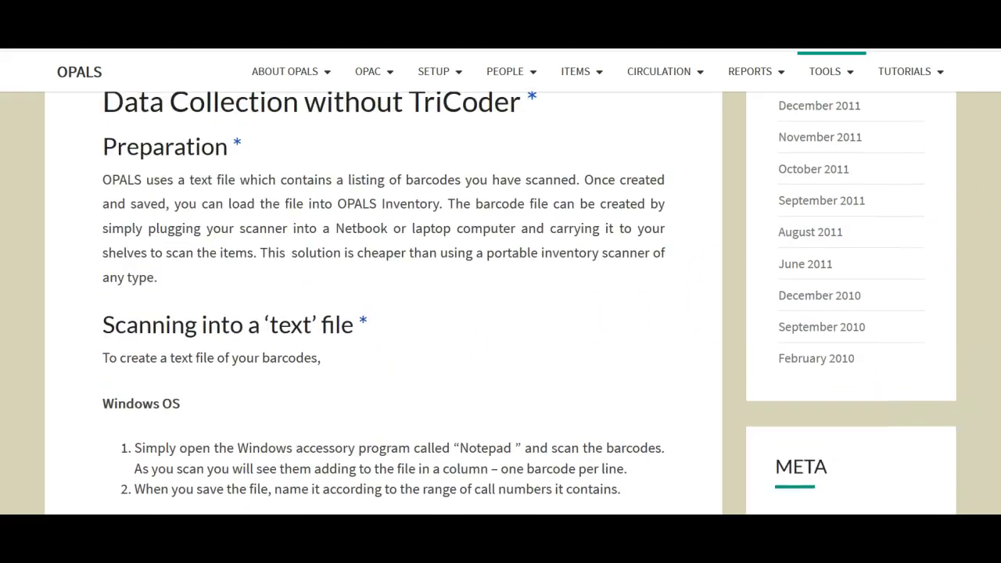
{"action": "scroll", "coordinate": [500, 305], "scroll_direction": "down", "scroll_amount": 1}
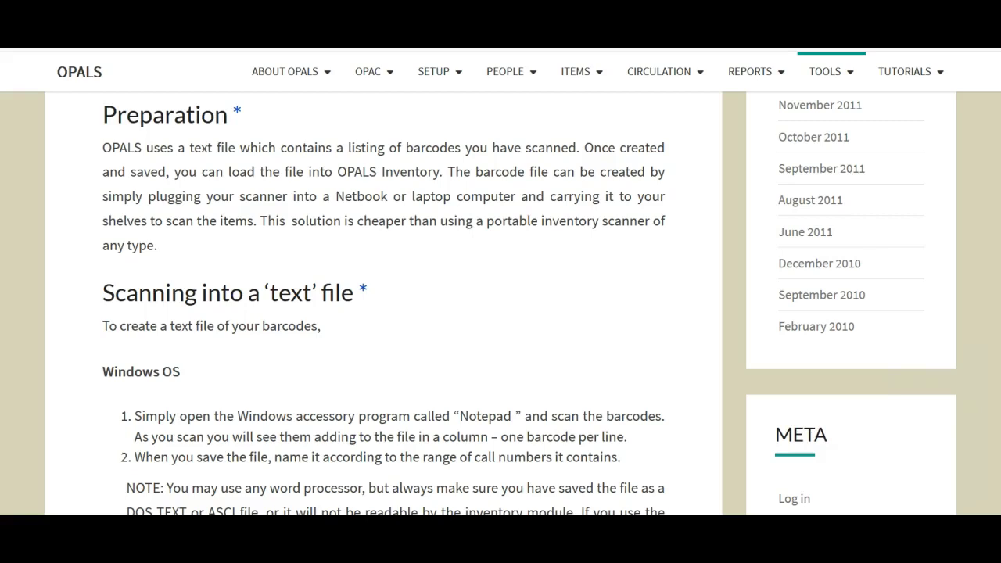
{"action": "scroll", "coordinate": [501, 302], "scroll_direction": "down", "scroll_amount": 3}
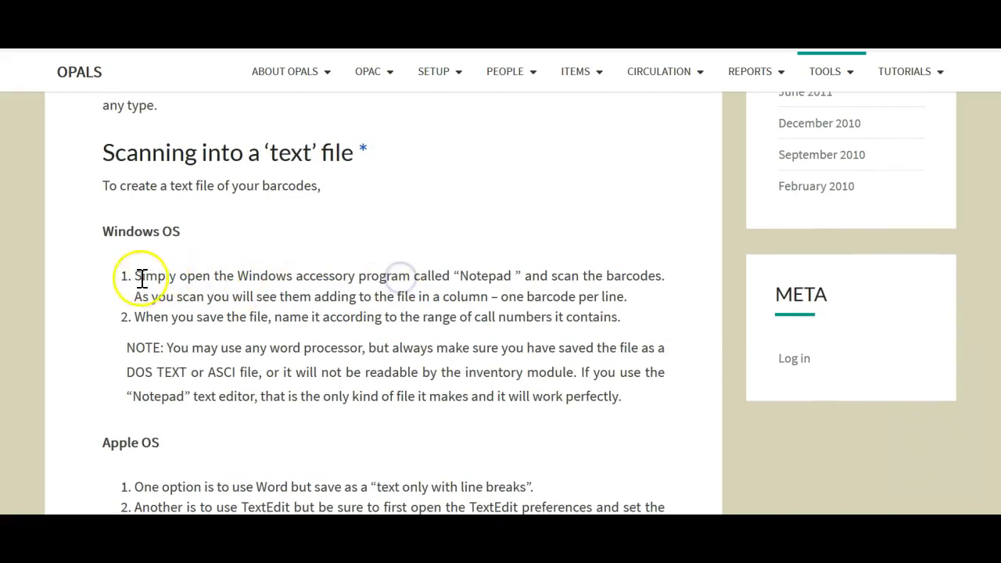
{"action": "left_click_drag", "start_coordinate": [137, 276], "coordinate": [664, 280]}
{"action": "left_click", "coordinate": [673, 294]}
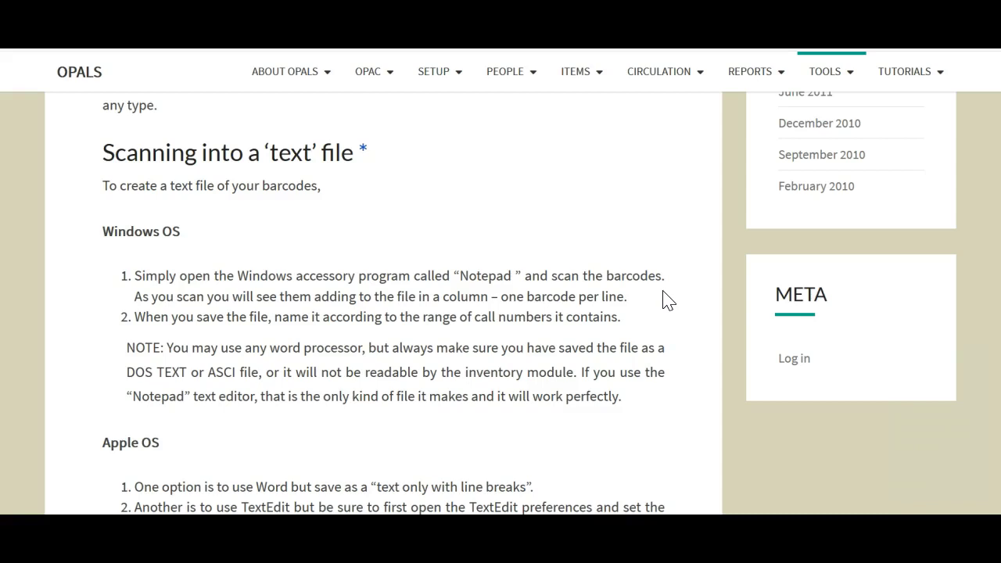
{"action": "scroll", "coordinate": [335, 284], "scroll_direction": "down", "scroll_amount": 2}
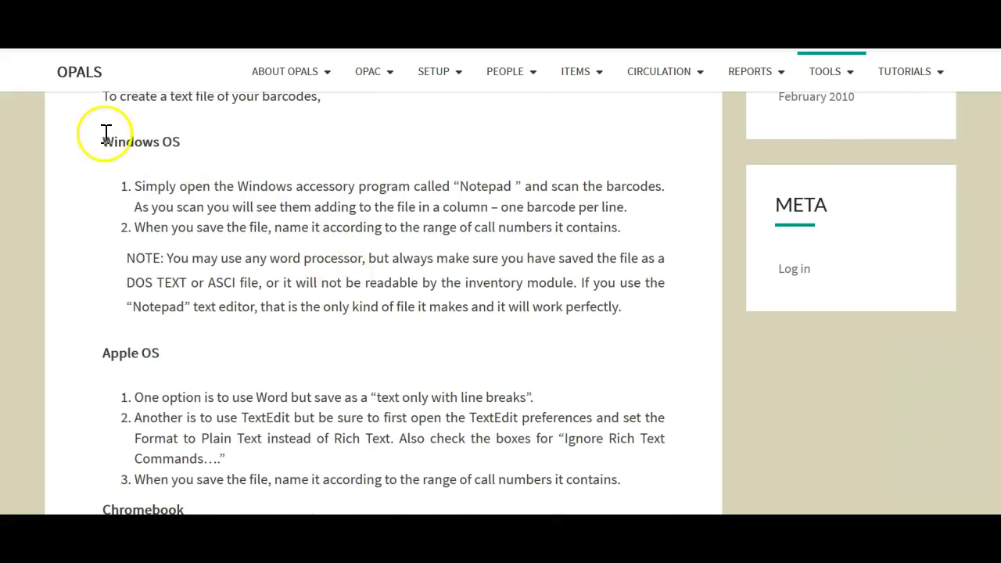
Highlight the Windows OS, Apple OS and Chromebook instruction headings while reading them
{"action": "left_click_drag", "start_coordinate": [101, 136], "coordinate": [219, 156]}
{"action": "left_click", "coordinate": [221, 154]}
{"action": "left_click_drag", "start_coordinate": [101, 353], "coordinate": [196, 362]}
{"action": "left_click", "coordinate": [197, 363]}
{"action": "scroll", "coordinate": [196, 362], "scroll_direction": "down", "scroll_amount": 2}
{"action": "left_click_drag", "start_coordinate": [101, 420], "coordinate": [199, 436]}
{"action": "left_click", "coordinate": [214, 436]}
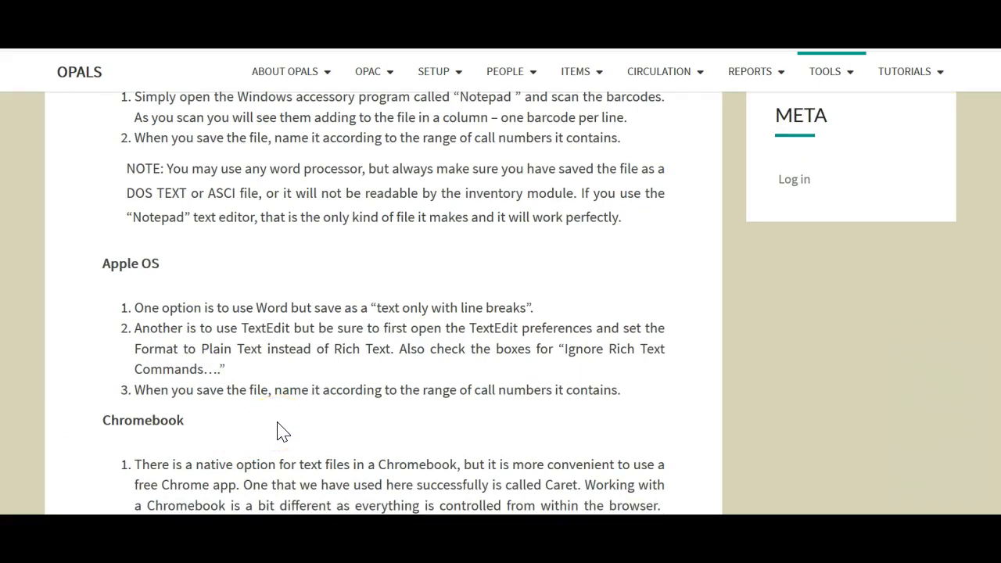
{"action": "scroll", "coordinate": [282, 432], "scroll_direction": "down", "scroll_amount": 2}
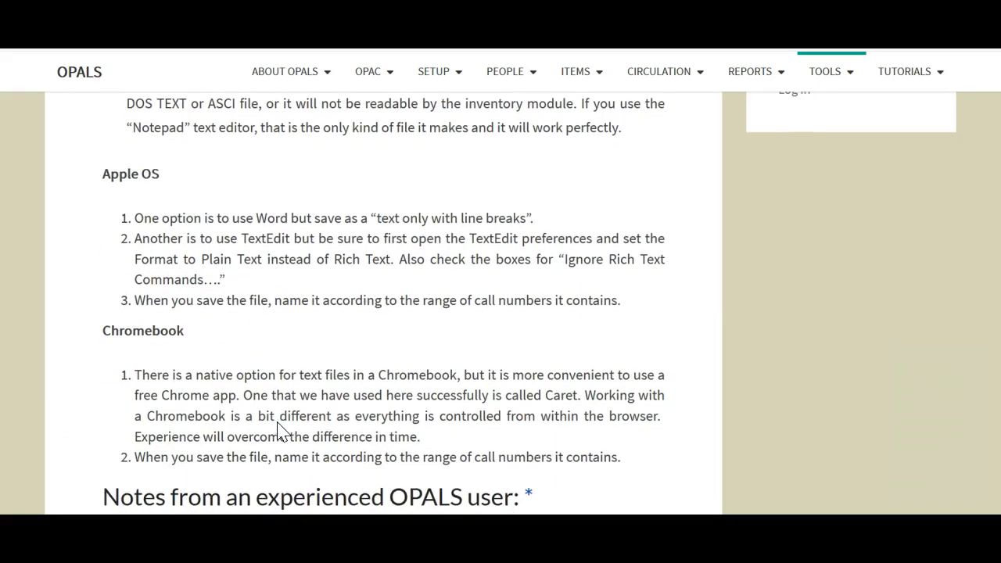
{"action": "scroll", "coordinate": [280, 421], "scroll_direction": "up", "scroll_amount": 1}
{"action": "scroll", "coordinate": [280, 420], "scroll_direction": "up", "scroll_amount": 5}
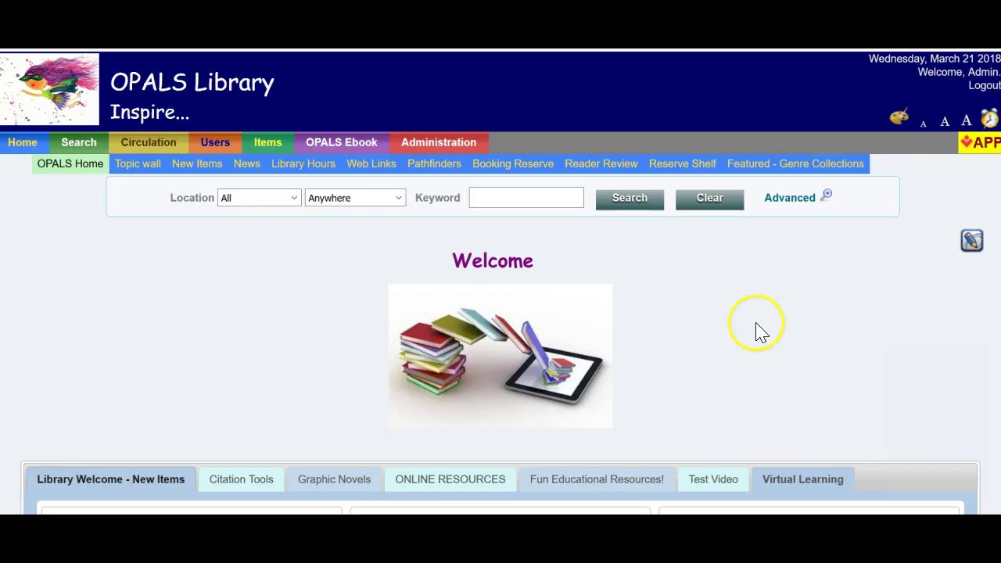
Go to Administration > Reports/Tools and scroll to the Tools list
{"action": "mouse_move", "coordinate": [454, 143]}
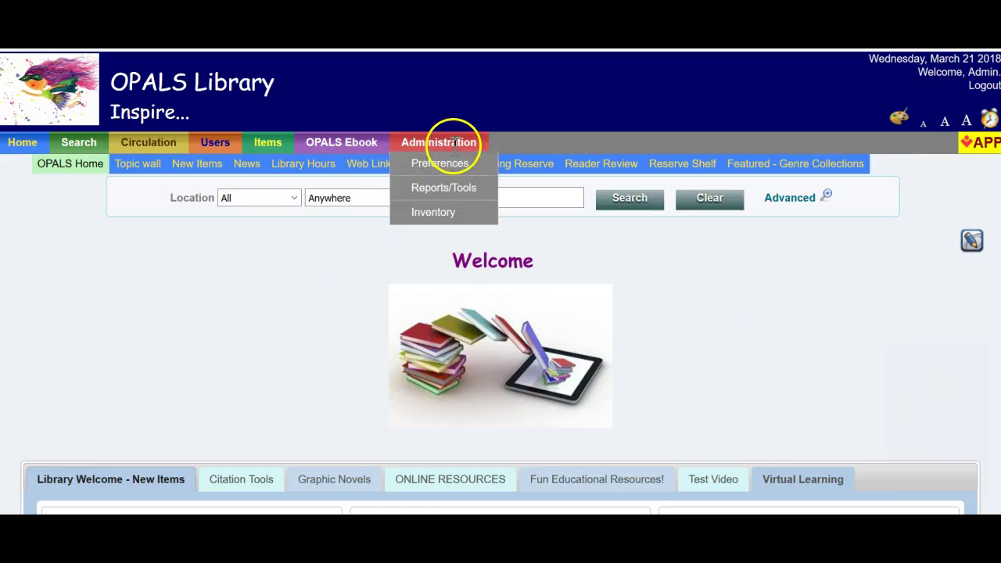
{"action": "left_click", "coordinate": [447, 190]}
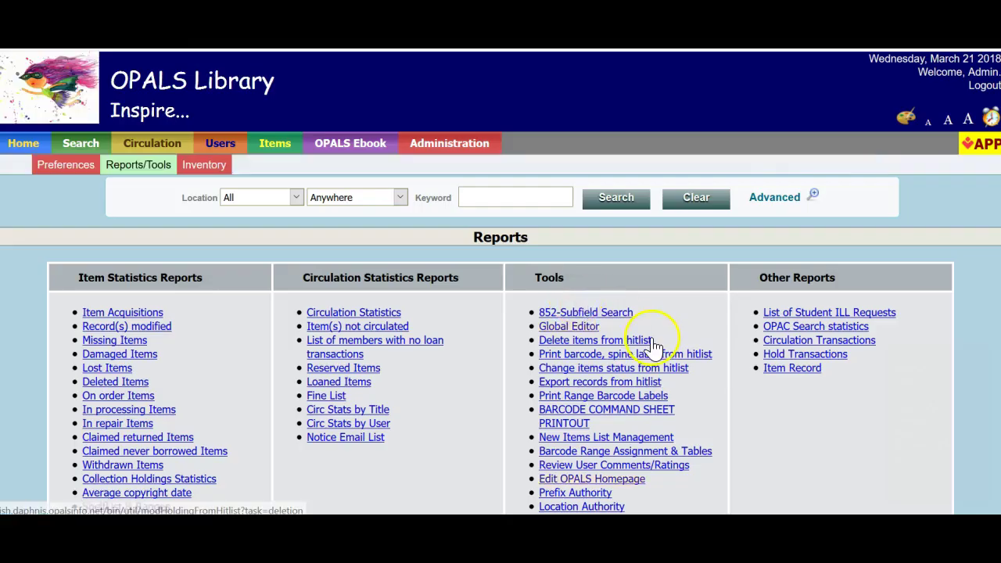
{"action": "scroll", "coordinate": [698, 308], "scroll_direction": "down", "scroll_amount": 2}
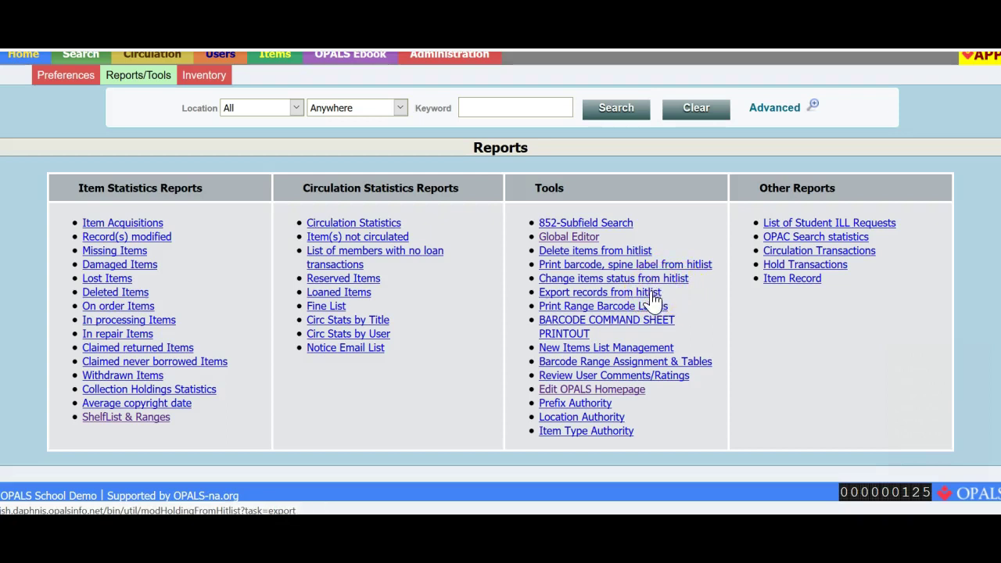
Open the Global Editor and upload 'A Hitlist Barcodes for Call Number Edit.txt' as a 757-barcode hitlist
{"action": "left_click", "coordinate": [654, 300]}
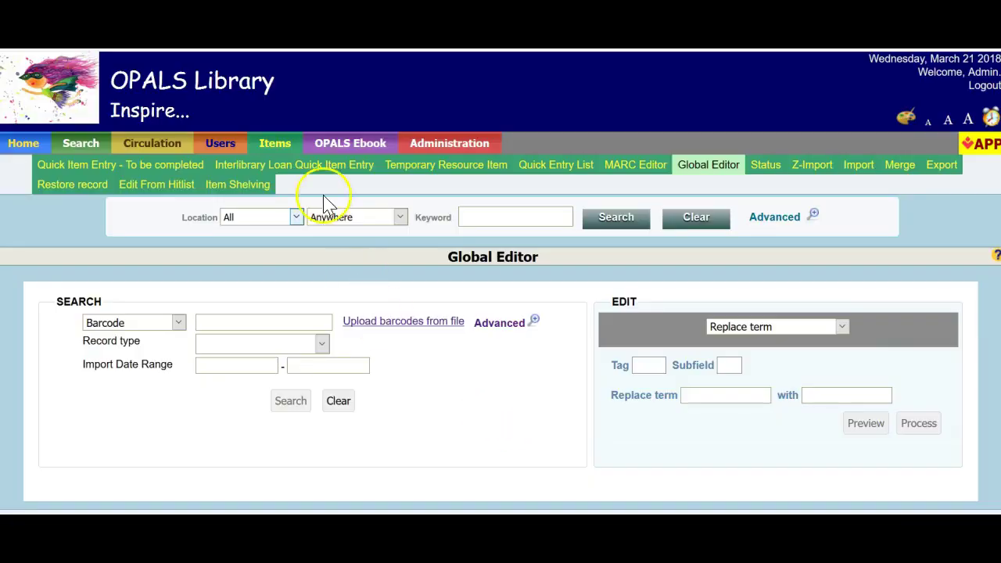
{"action": "mouse_move", "coordinate": [293, 146]}
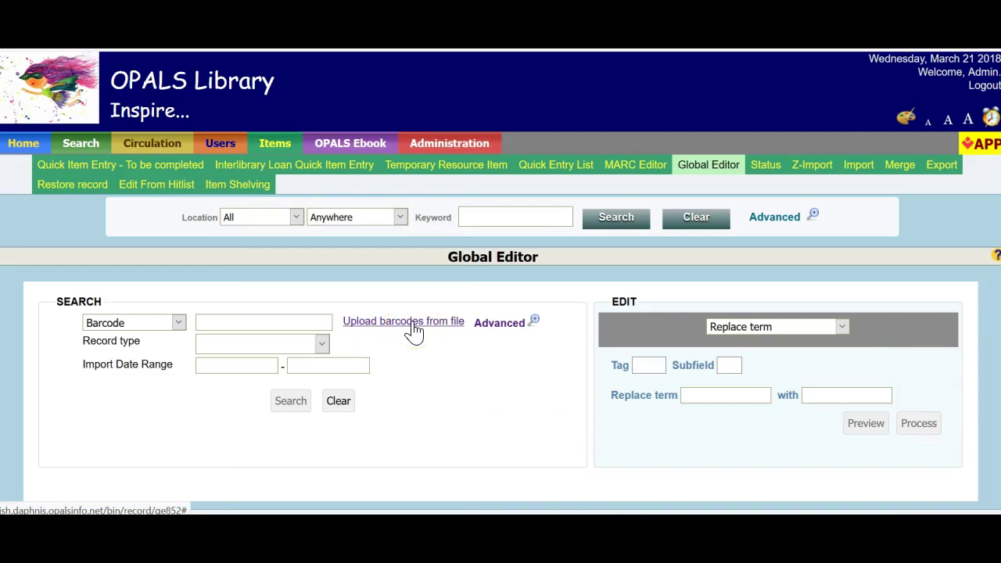
{"action": "left_click", "coordinate": [414, 331]}
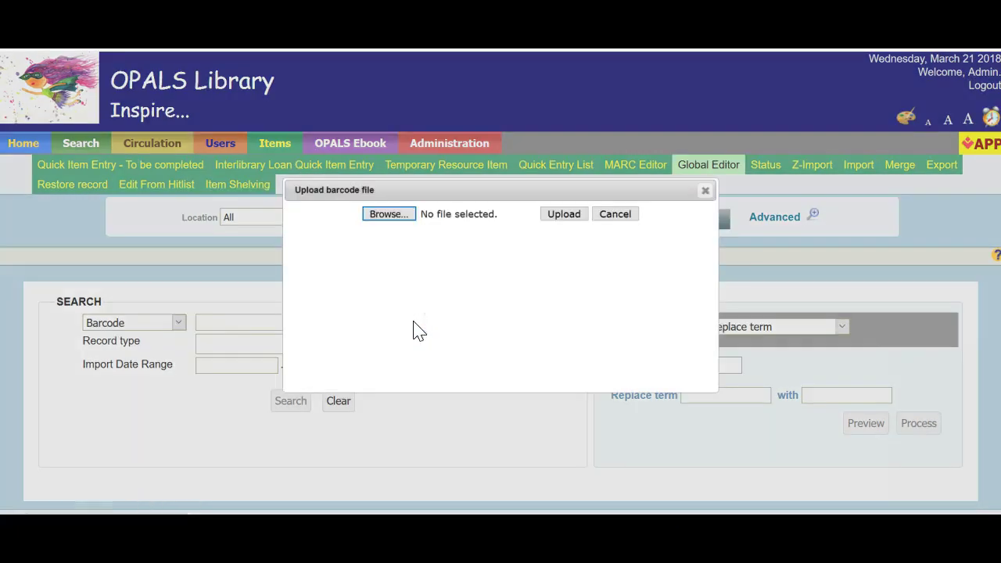
{"action": "left_click", "coordinate": [391, 219]}
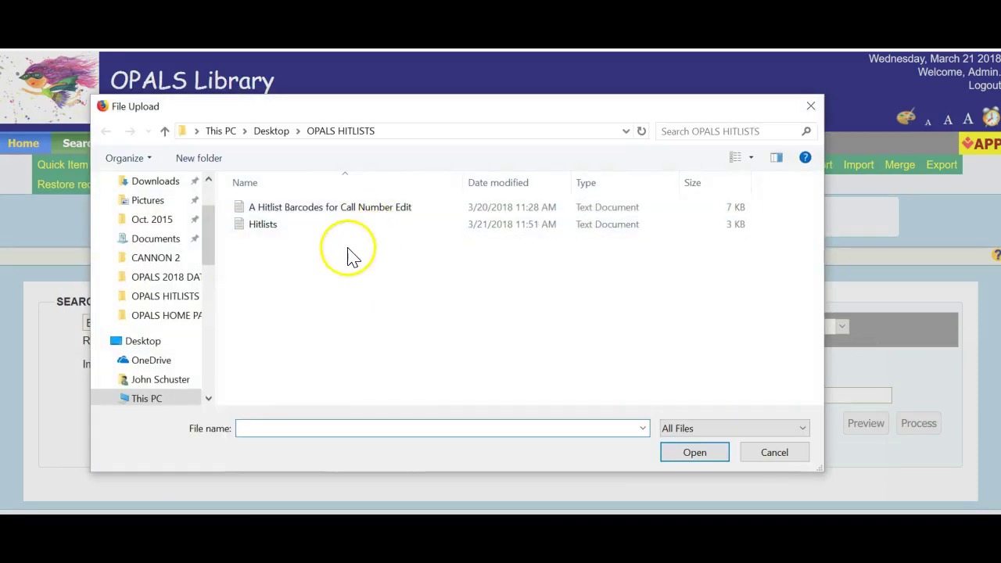
{"action": "double_click", "coordinate": [303, 207]}
{"action": "left_click", "coordinate": [605, 222]}
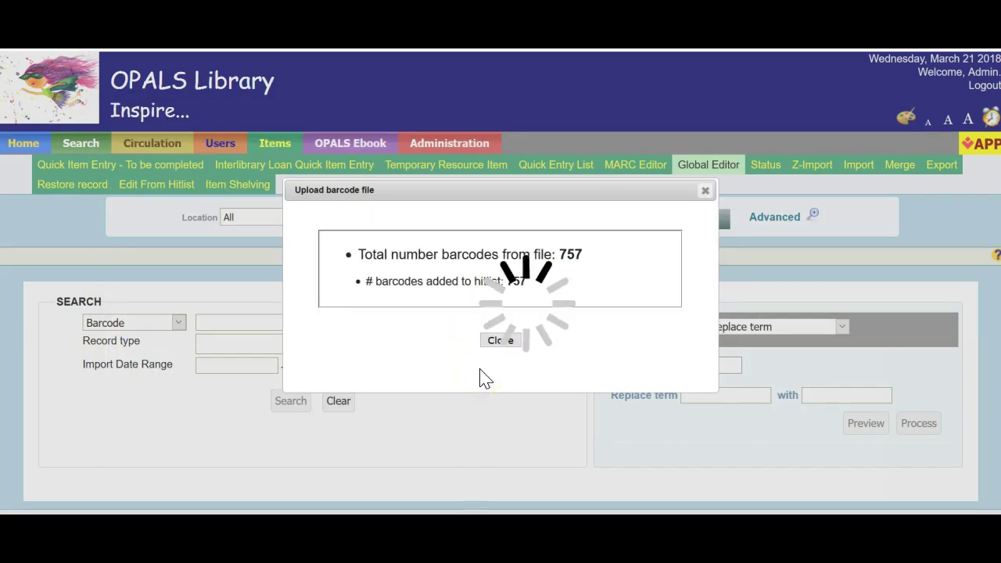
{"action": "scroll", "coordinate": [486, 370], "scroll_direction": "down", "scroll_amount": 2}
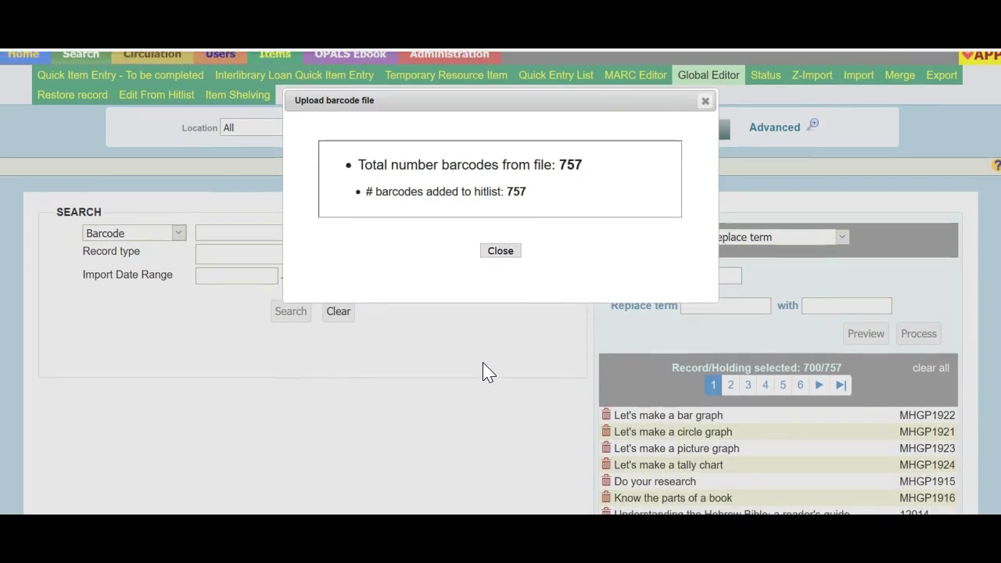
{"action": "left_click", "coordinate": [502, 251]}
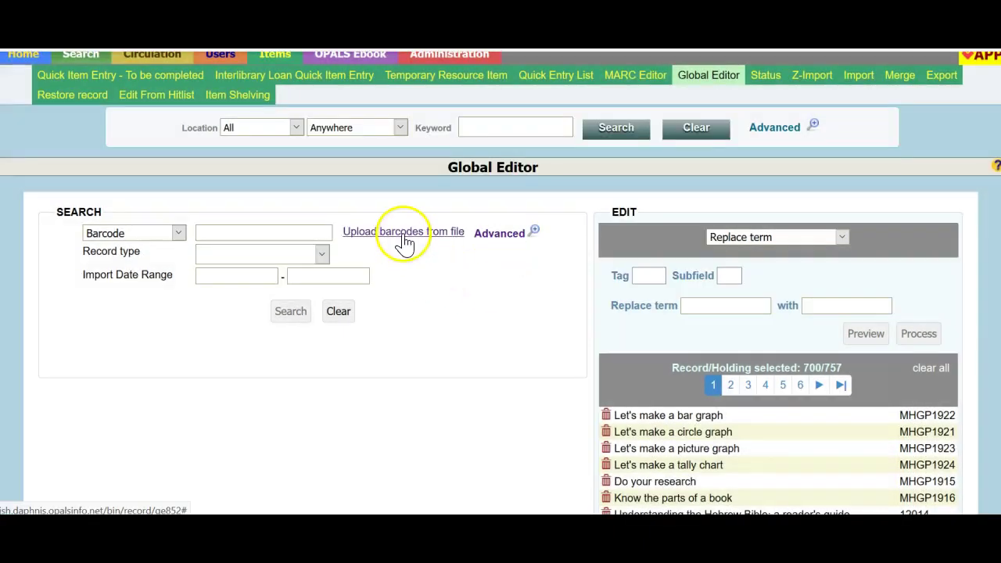
Add new subfield 852 $k with data 'Graphic Novel' to all hitlist records and process it
{"action": "scroll", "coordinate": [485, 434], "scroll_direction": "down", "scroll_amount": 2}
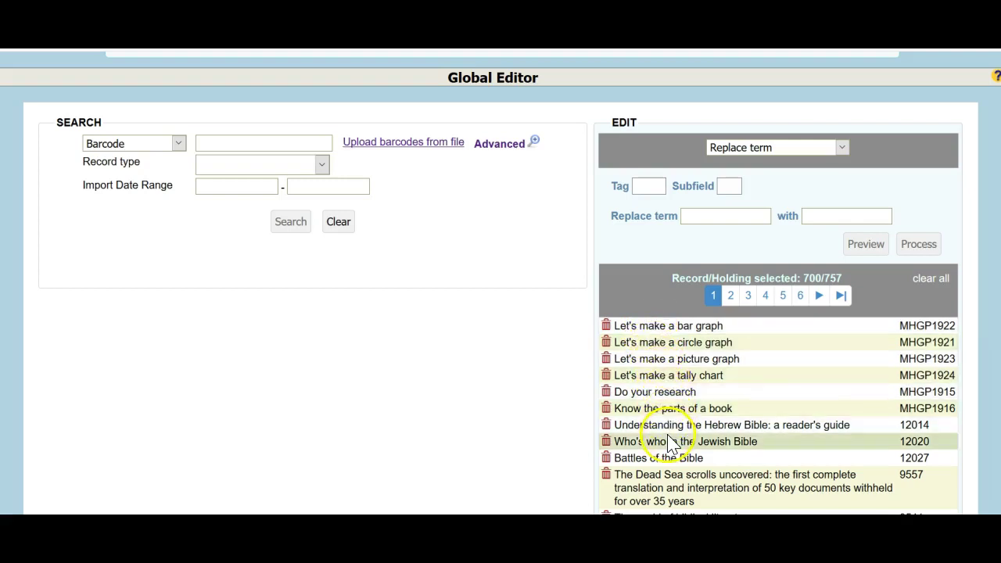
{"action": "left_click", "coordinate": [842, 148]}
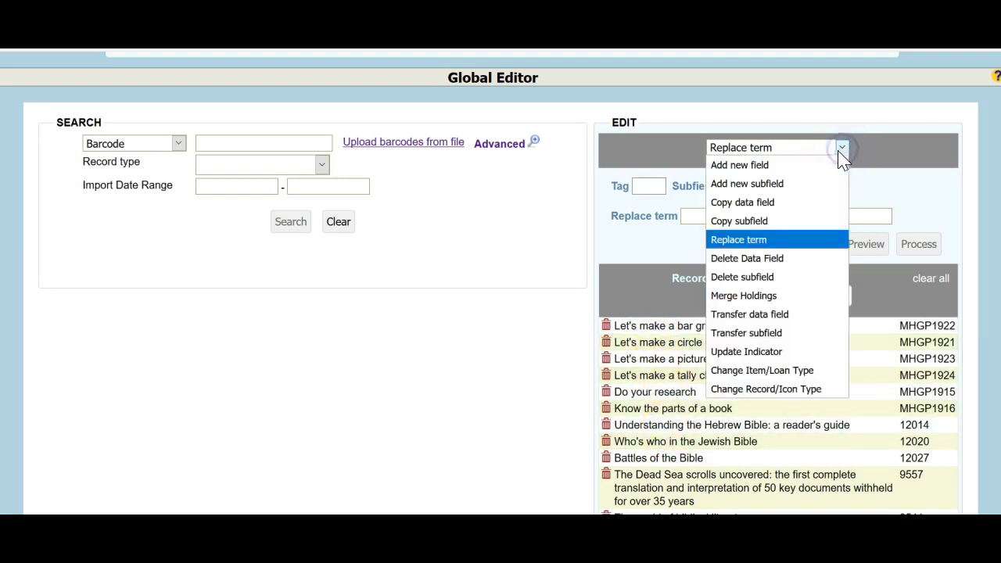
{"action": "left_click", "coordinate": [787, 186]}
{"action": "left_click", "coordinate": [633, 208]}
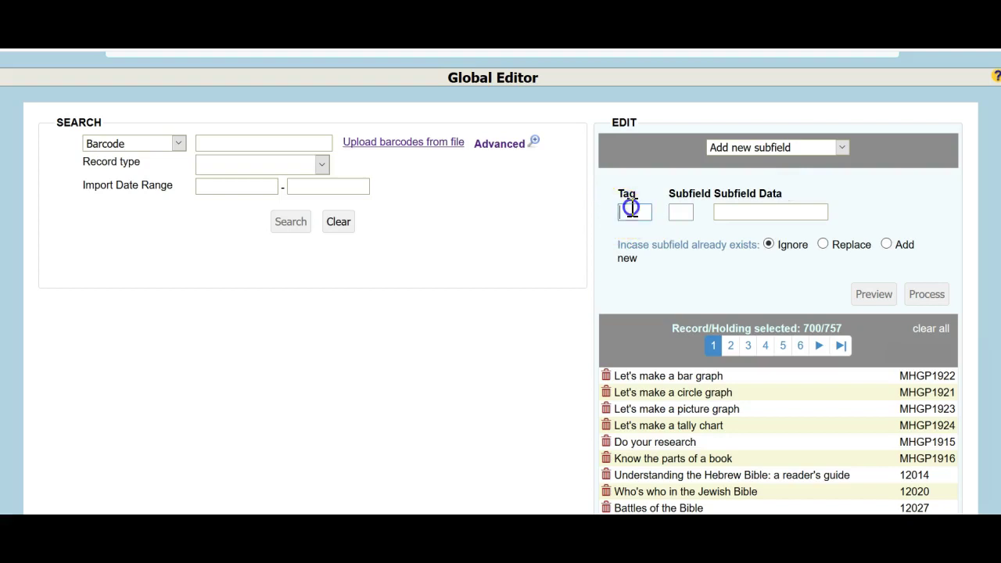
{"action": "type", "text": "852"}
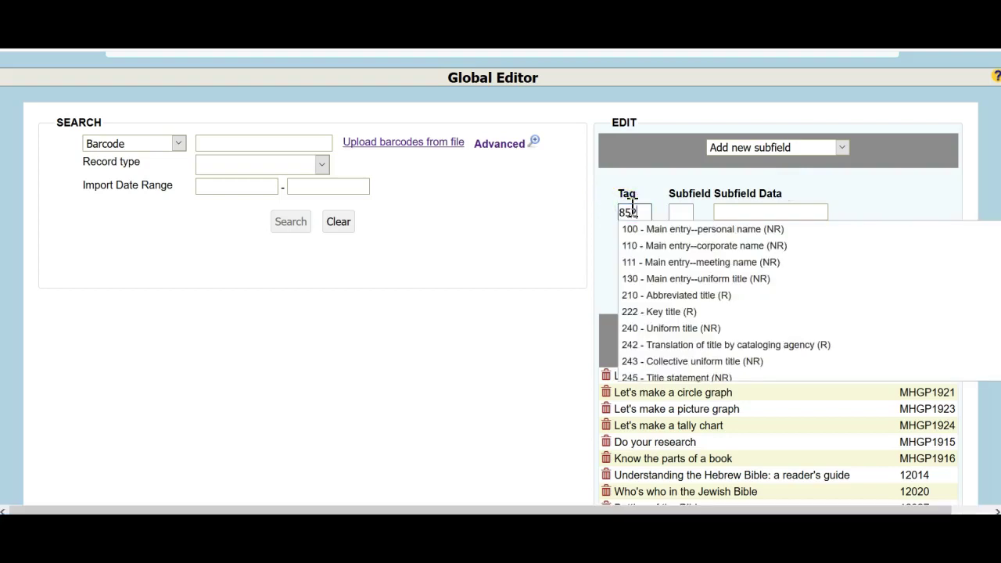
{"action": "left_click", "coordinate": [682, 212]}
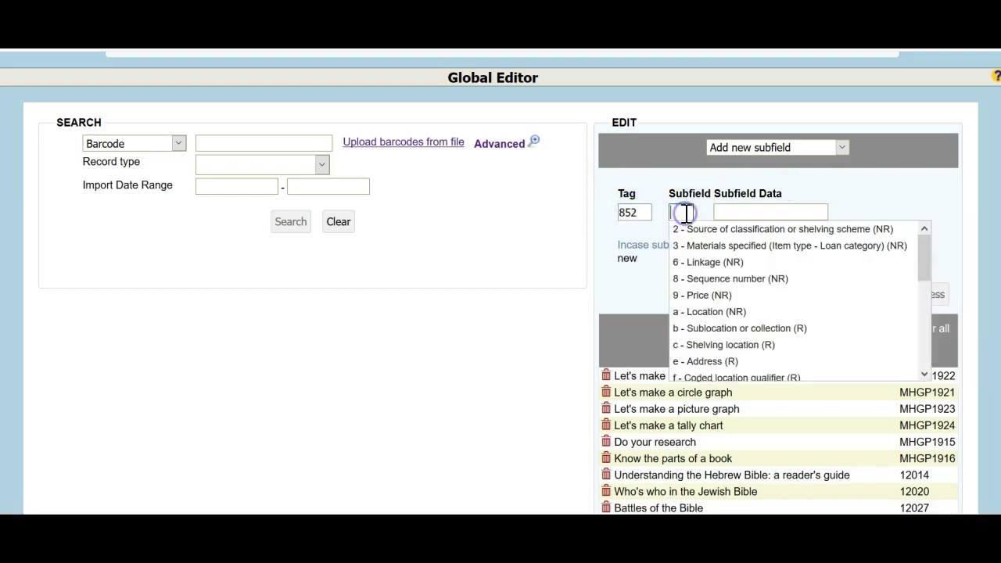
{"action": "type", "text": "k"}
{"action": "left_click", "coordinate": [738, 212]}
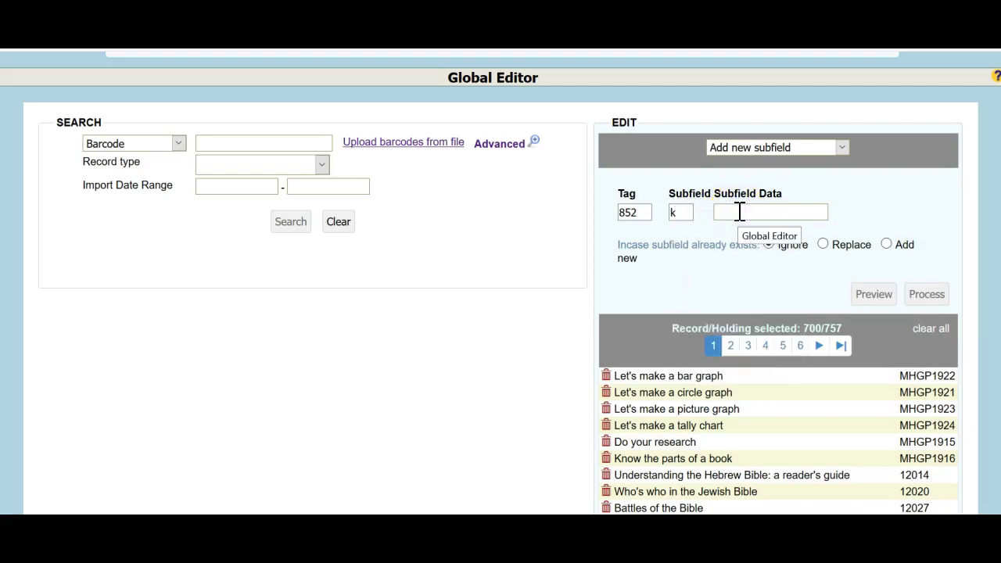
{"action": "type", "text": "Graphic "}
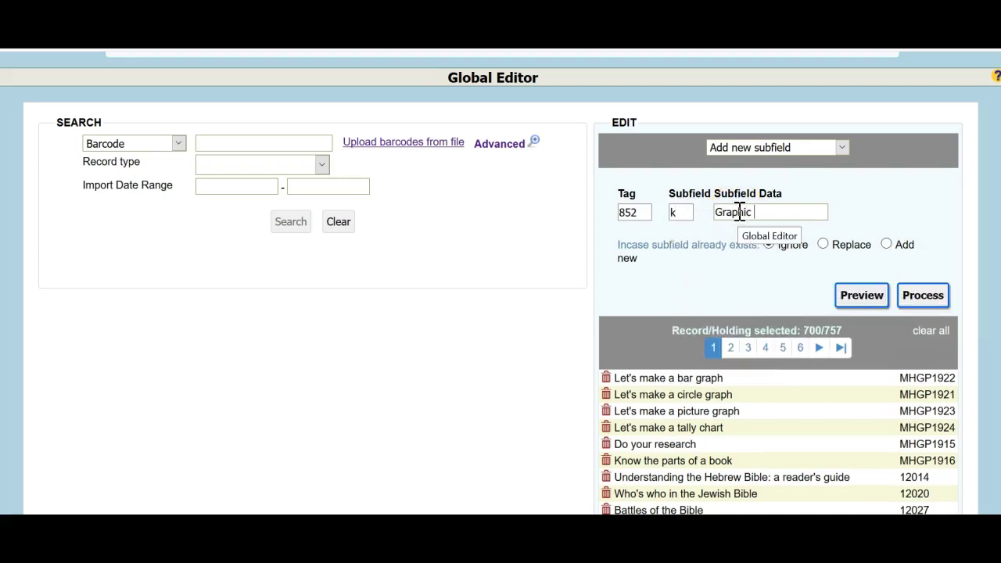
{"action": "type", "text": "Novel"}
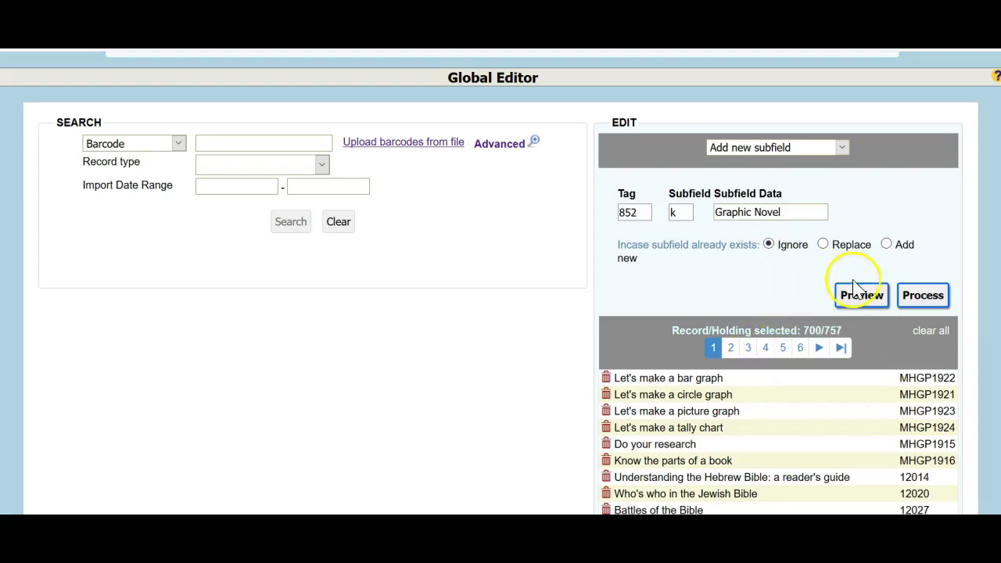
{"action": "left_click", "coordinate": [927, 298]}
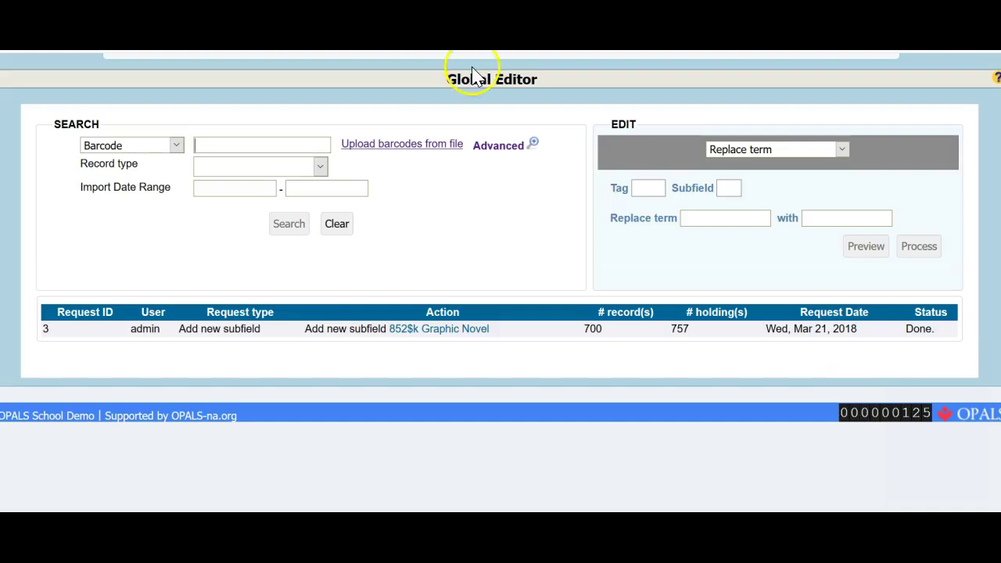
Return to Administration > Reports/Tools and open 'Change items status from hitlist'
{"action": "left_click", "coordinate": [376, 225]}
{"action": "scroll", "coordinate": [376, 227], "scroll_direction": "up", "scroll_amount": 3}
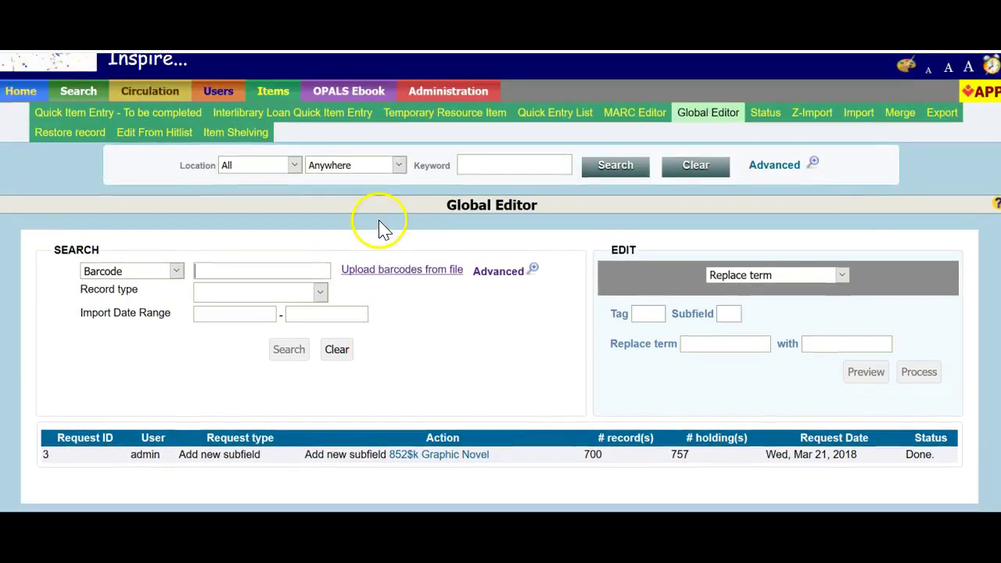
{"action": "left_click", "coordinate": [449, 145]}
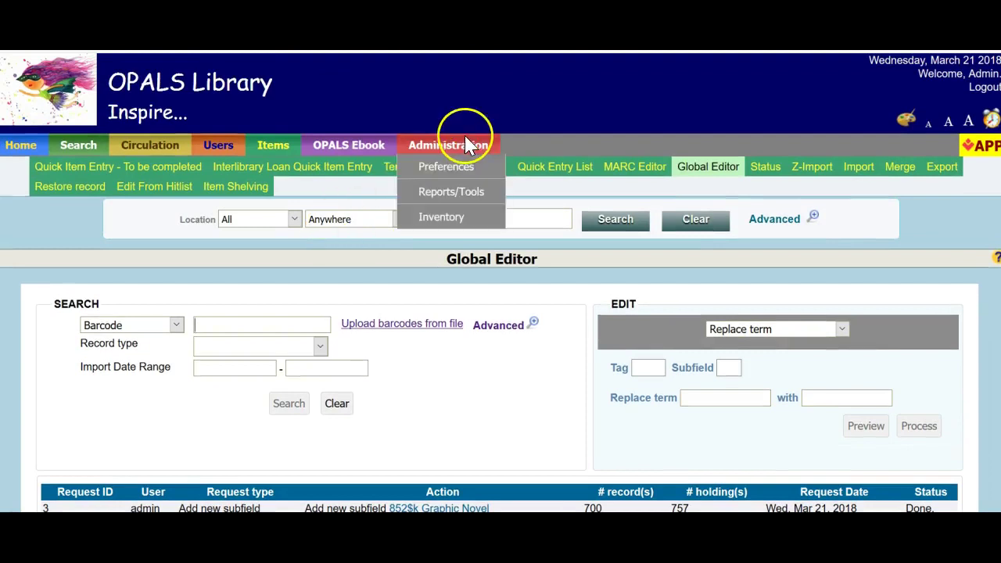
{"action": "left_click", "coordinate": [452, 194]}
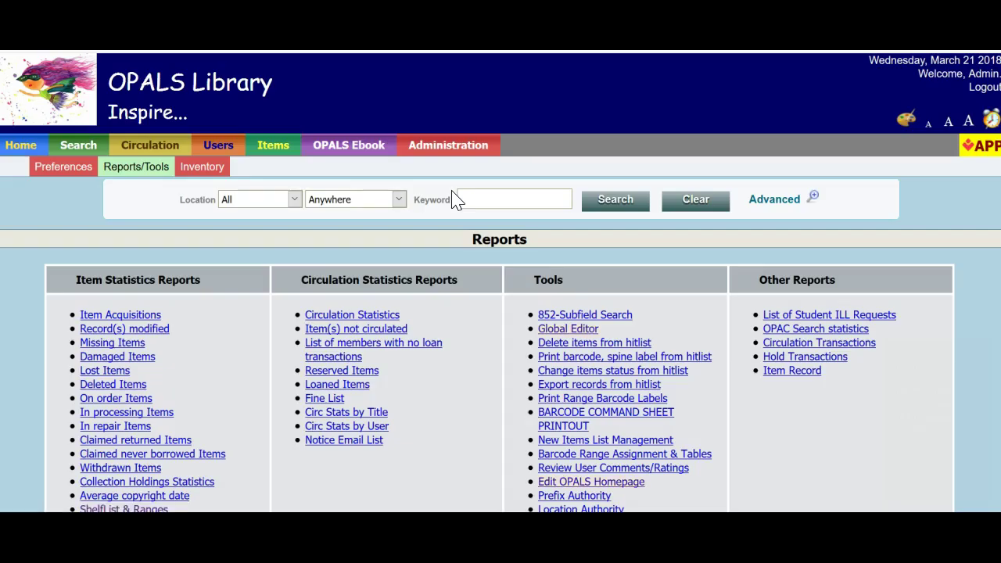
{"action": "scroll", "coordinate": [454, 198], "scroll_direction": "down", "scroll_amount": 2}
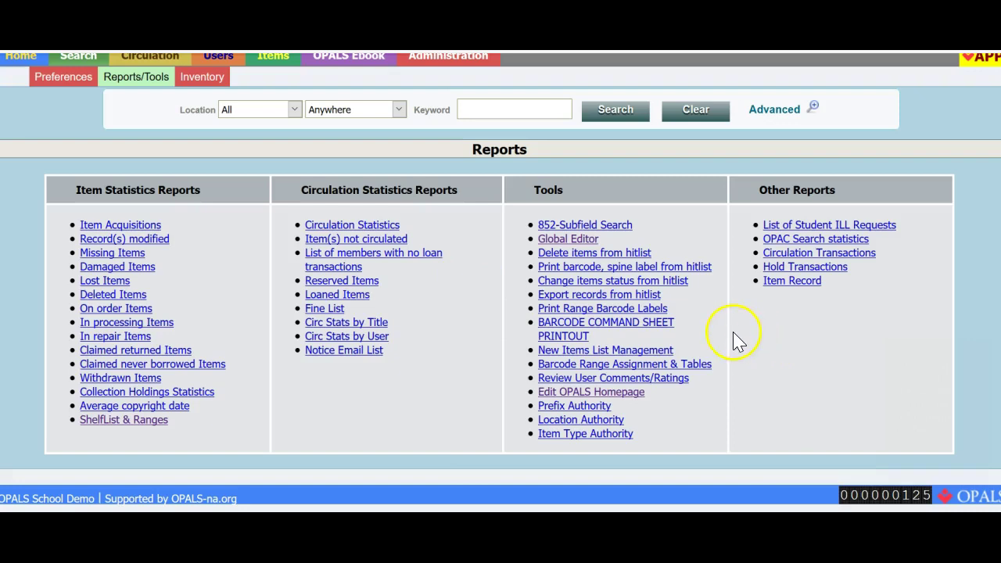
{"action": "left_click", "coordinate": [673, 283]}
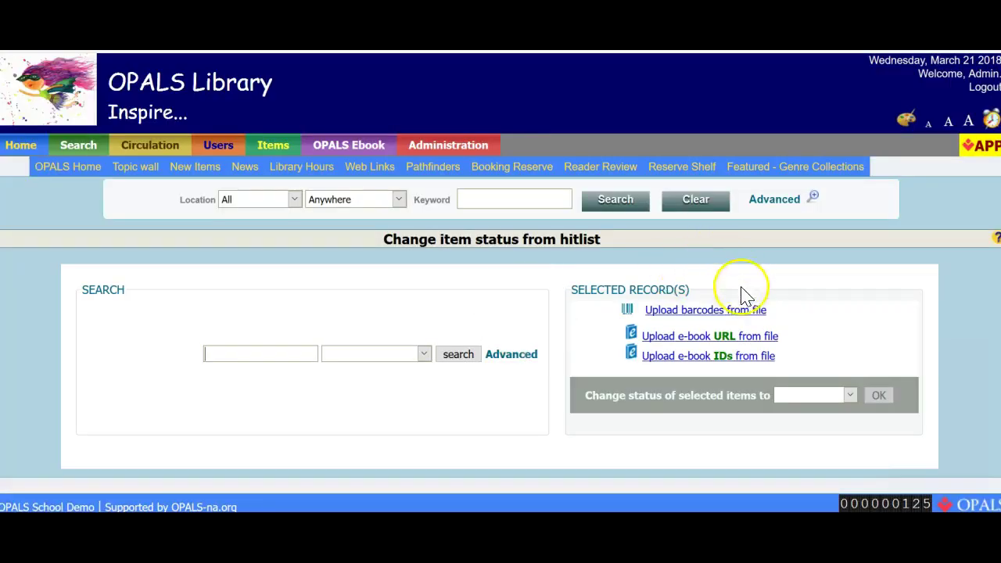
Upload 'A Hitlist Barcodes for Call Number Edit.txt' to add all 757 barcodes to the selection
{"action": "left_click", "coordinate": [680, 310]}
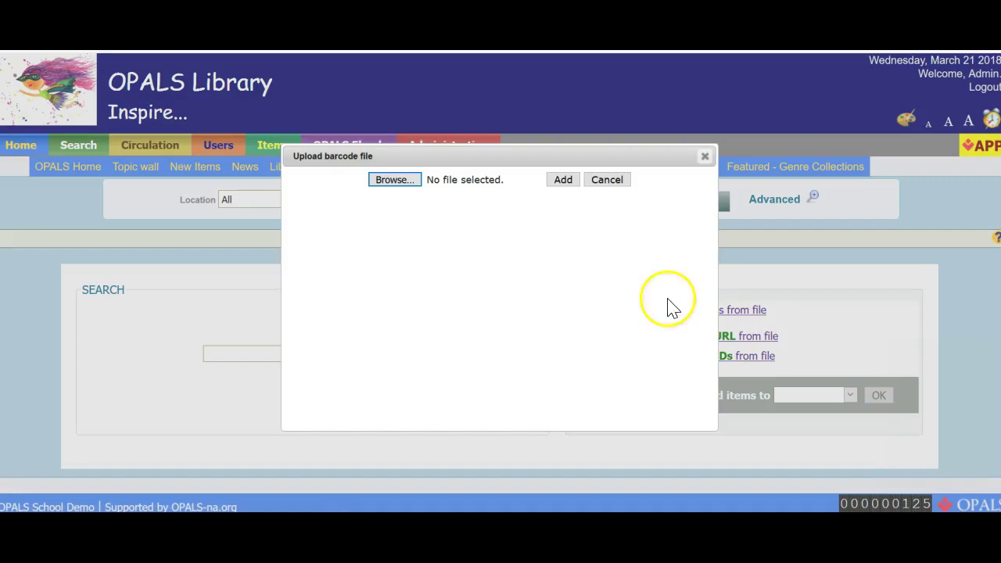
{"action": "left_click", "coordinate": [397, 181]}
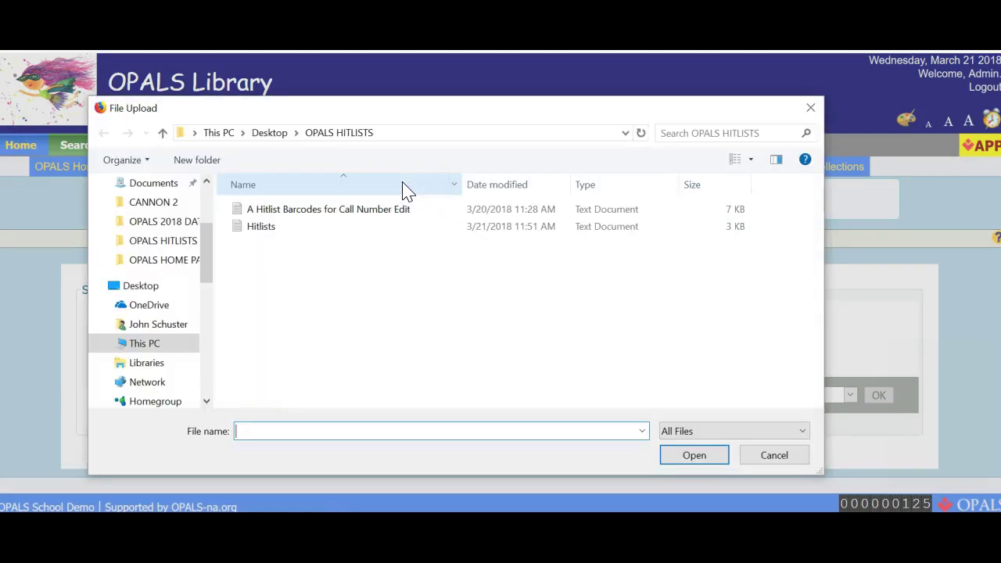
{"action": "left_click", "coordinate": [270, 210]}
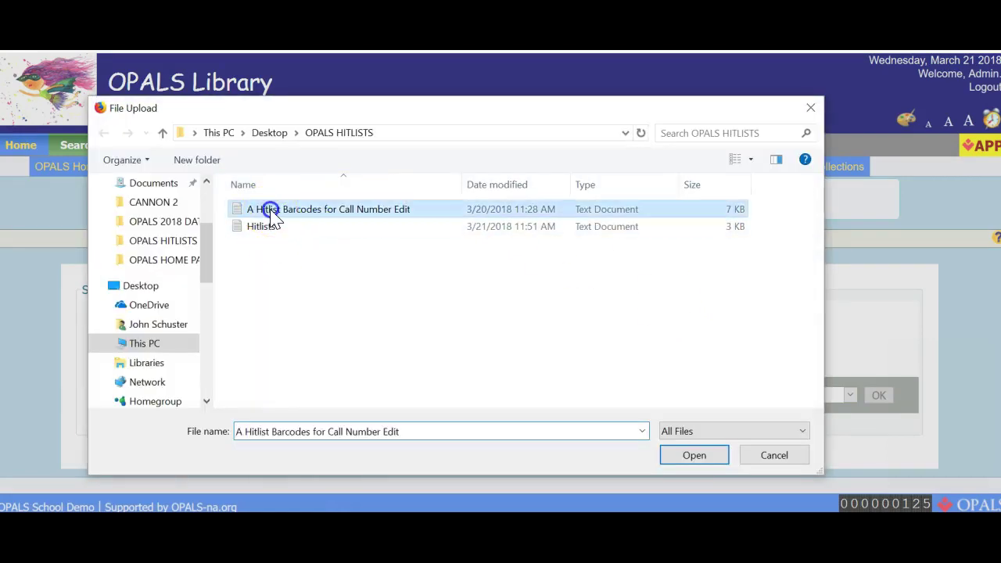
{"action": "double_click", "coordinate": [270, 211]}
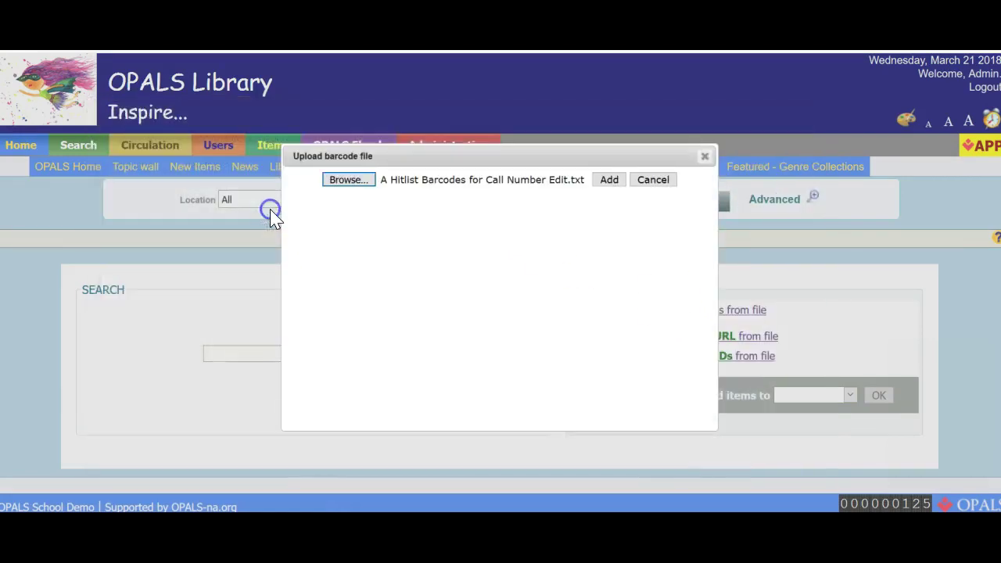
{"action": "left_click", "coordinate": [609, 183]}
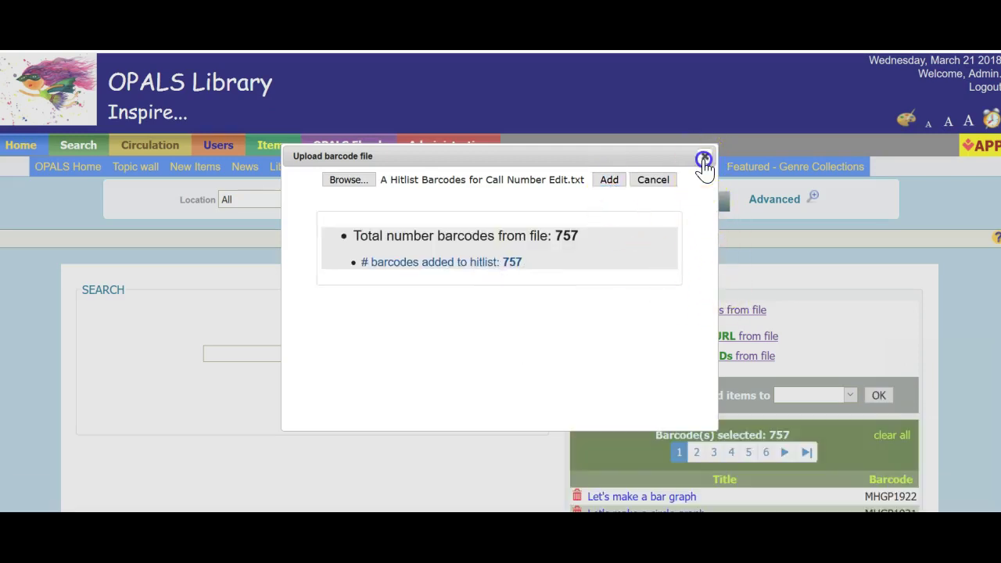
{"action": "left_click", "coordinate": [704, 161]}
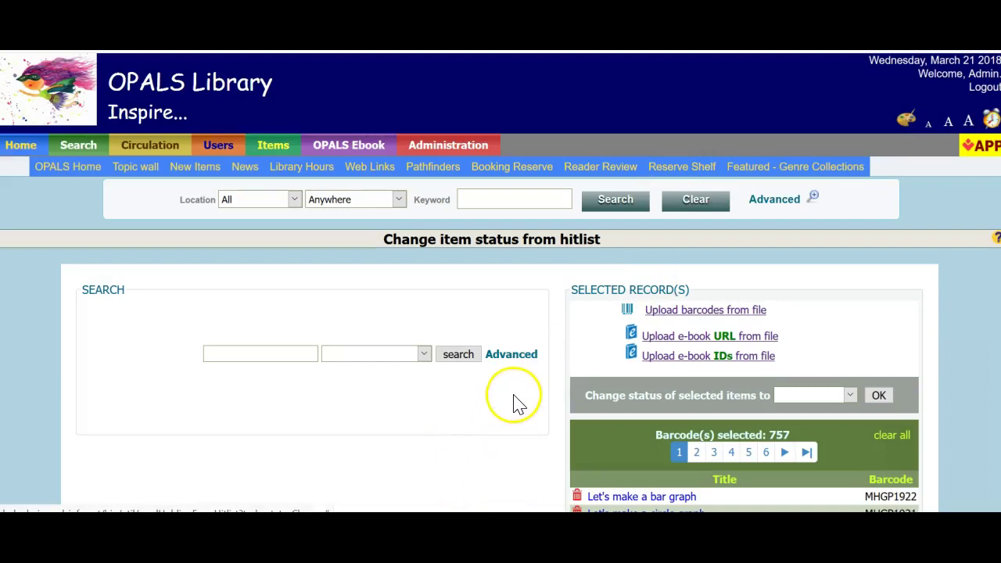
Set the status of the 757 selected items to 'In processing' and confirm
{"action": "scroll", "coordinate": [764, 302], "scroll_direction": "down", "scroll_amount": 3}
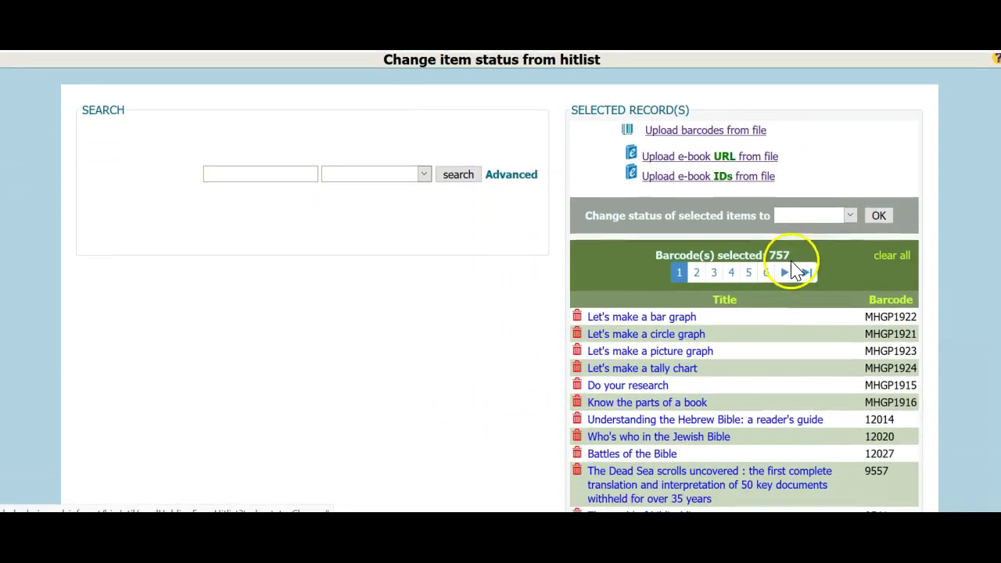
{"action": "left_click", "coordinate": [851, 216]}
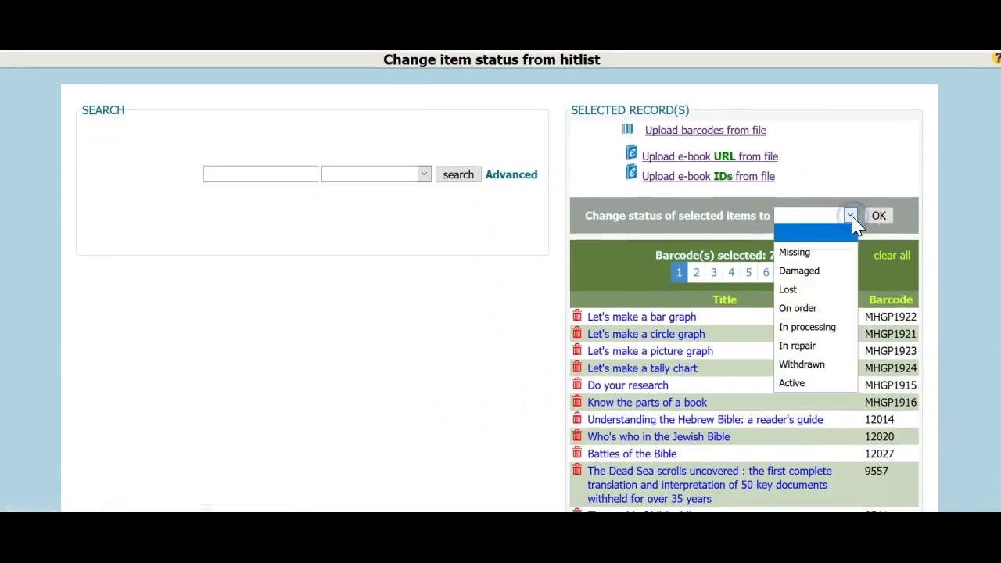
{"action": "left_click", "coordinate": [823, 327]}
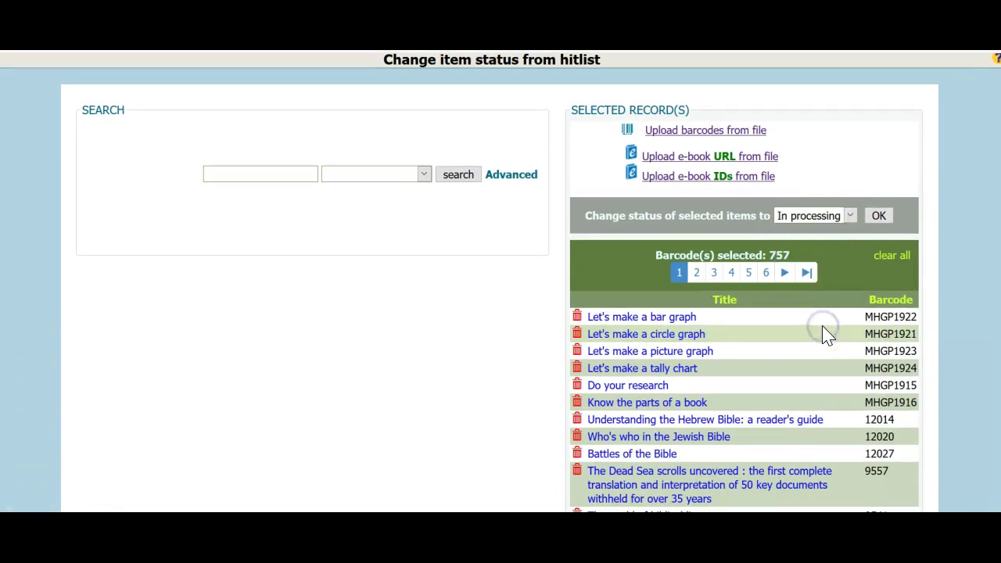
{"action": "left_click", "coordinate": [879, 217]}
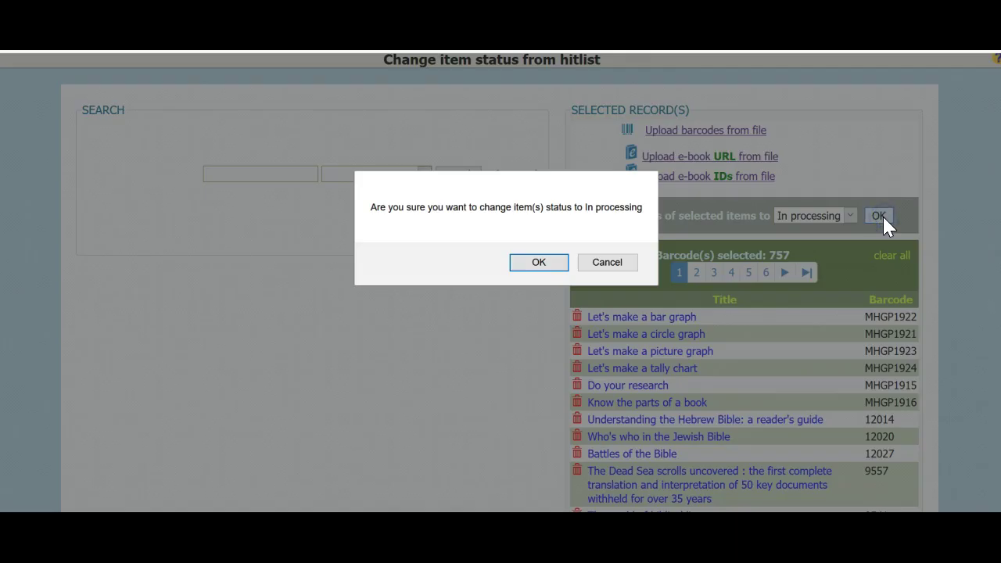
{"action": "left_click", "coordinate": [535, 266]}
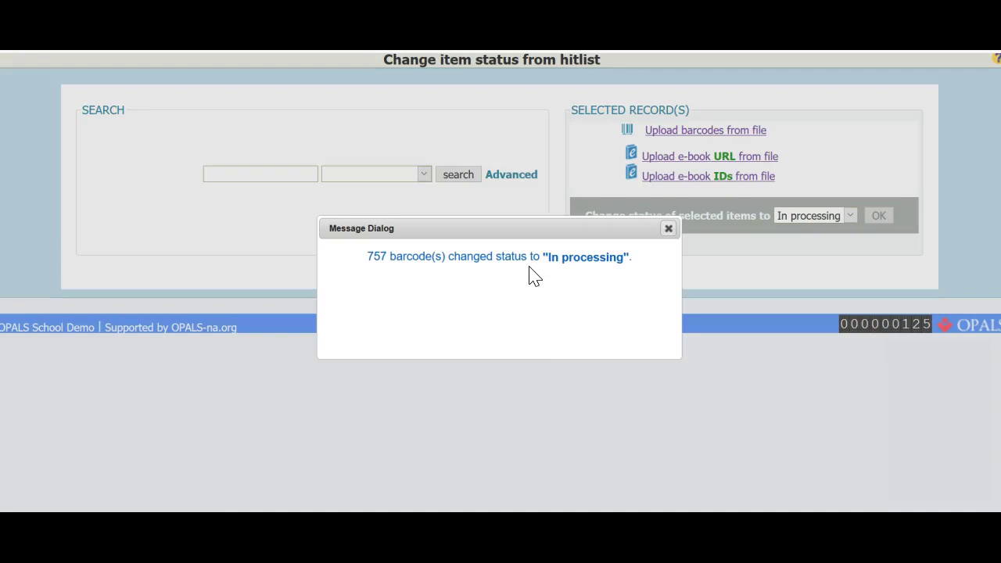
{"action": "left_click", "coordinate": [668, 228]}
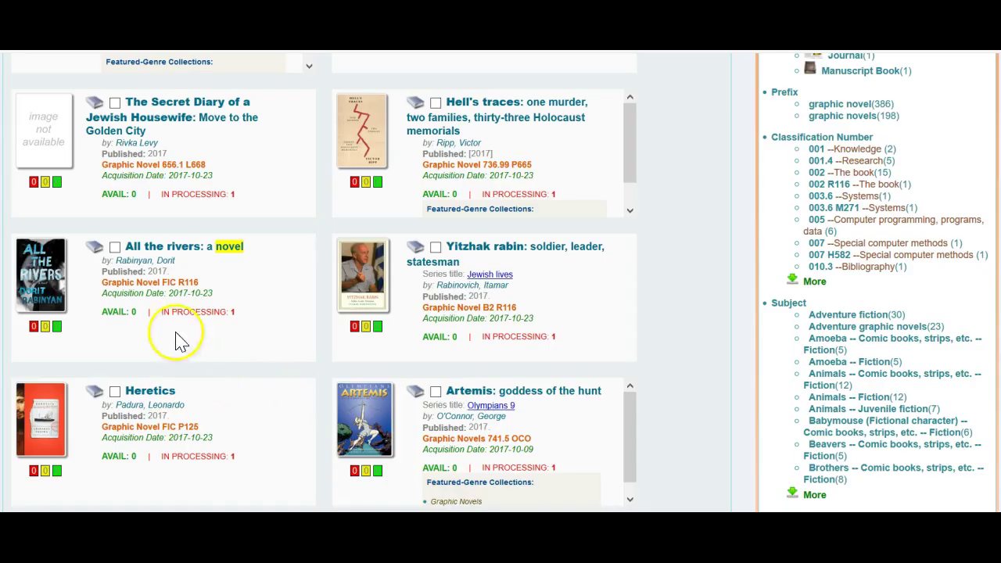
Check the results, noting call number Graphic Novel FIC R116 with 1 item in processing
{"action": "left_click_drag", "start_coordinate": [97, 283], "coordinate": [200, 283]}
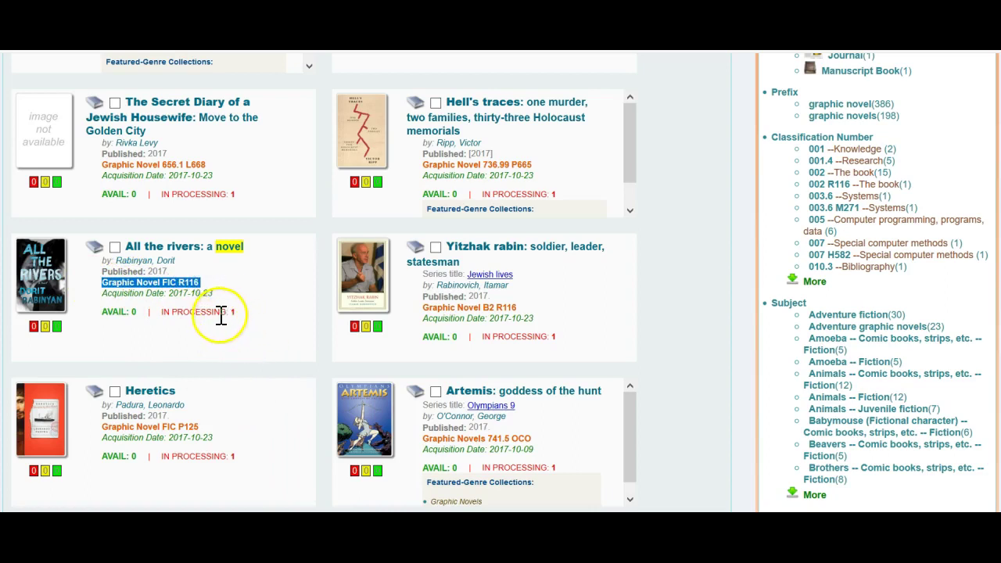
{"action": "left_click", "coordinate": [161, 311]}
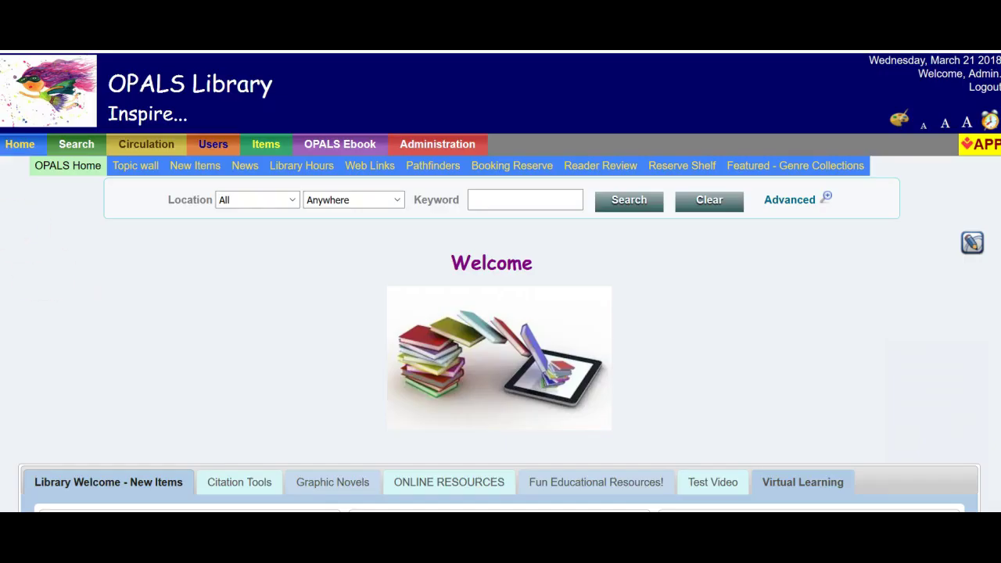
Go to Home > Featured - Genre Collections, showing Graphic Novels (11) and History (10)
{"action": "left_click", "coordinate": [20, 144]}
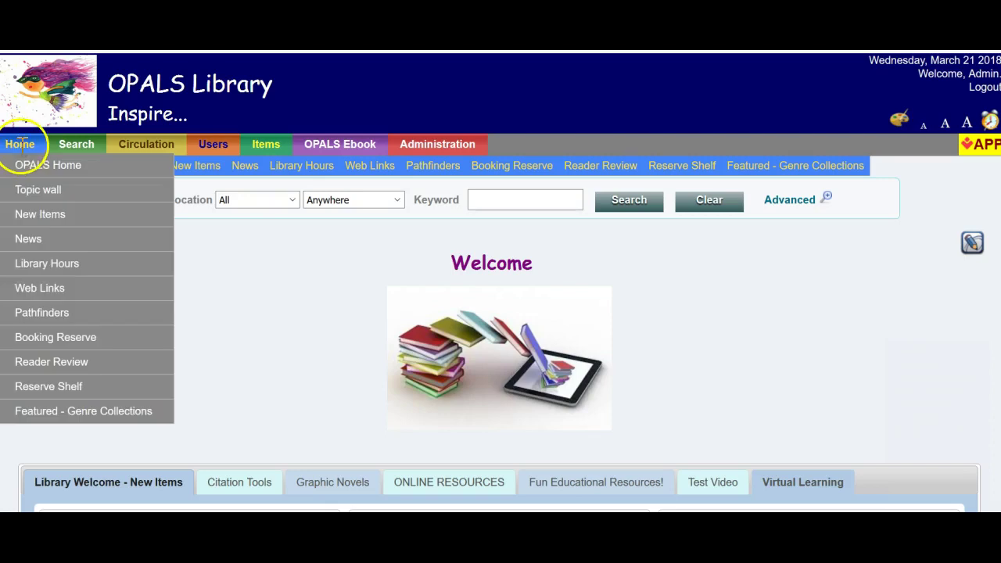
{"action": "left_click", "coordinate": [57, 420]}
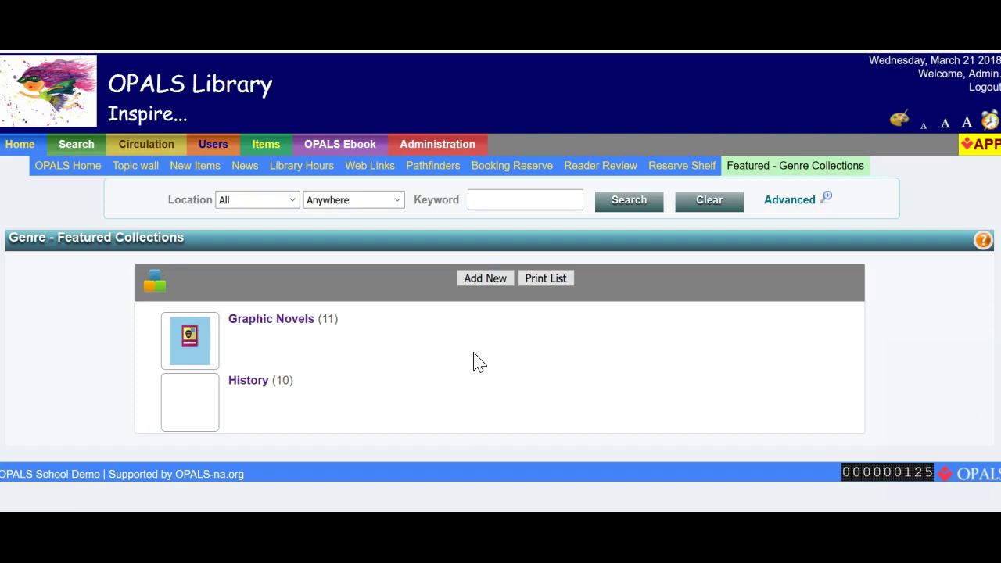
{"action": "mouse_move", "coordinate": [20, 145]}
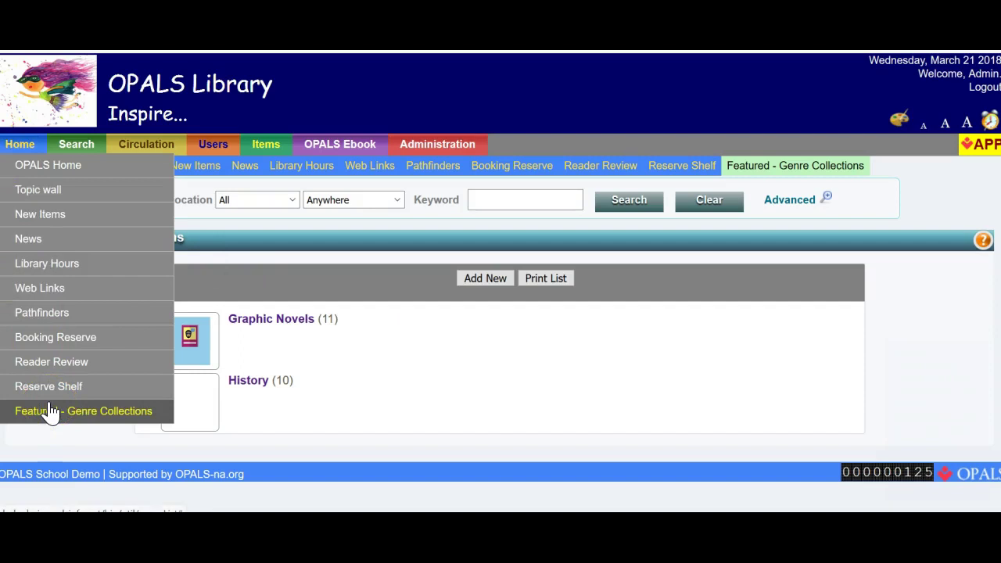
Add a new genre collection, fill in the creator, and enter 'Graphic Novel' as the term
{"action": "left_click", "coordinate": [493, 282]}
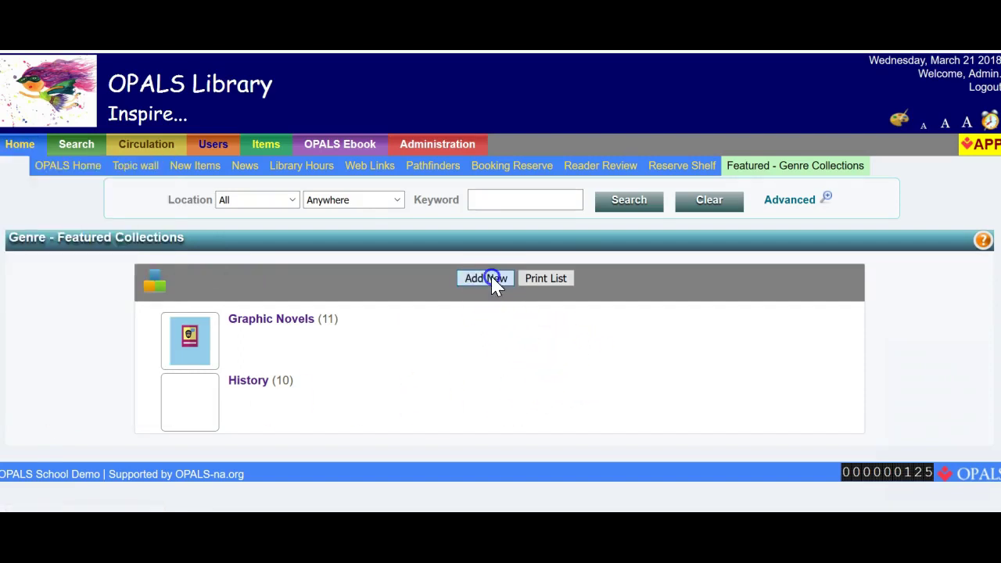
{"action": "left_click", "coordinate": [464, 323]}
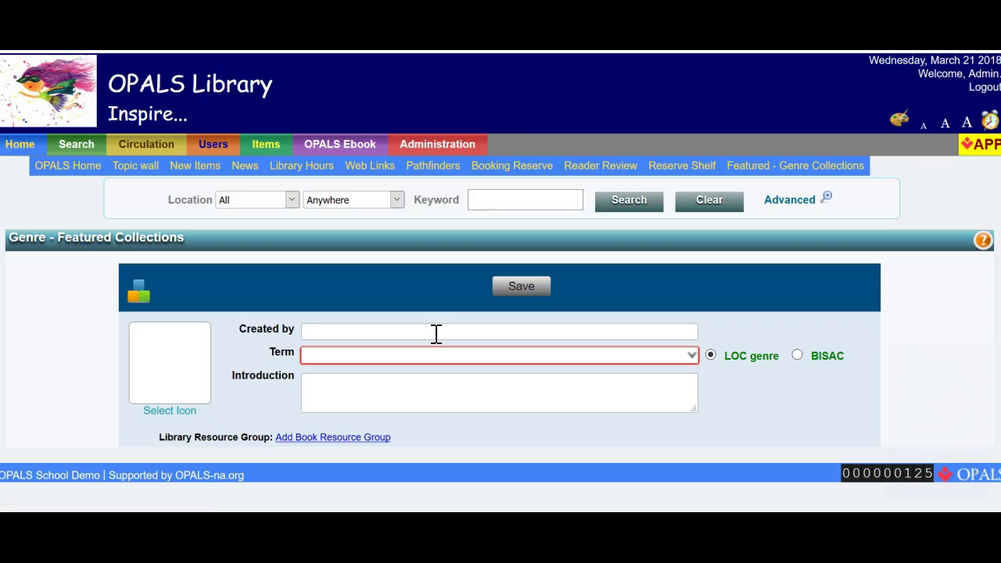
{"action": "left_click", "coordinate": [435, 333]}
{"action": "left_click", "coordinate": [429, 359]}
{"action": "type", "text": "Graphic Novel"}
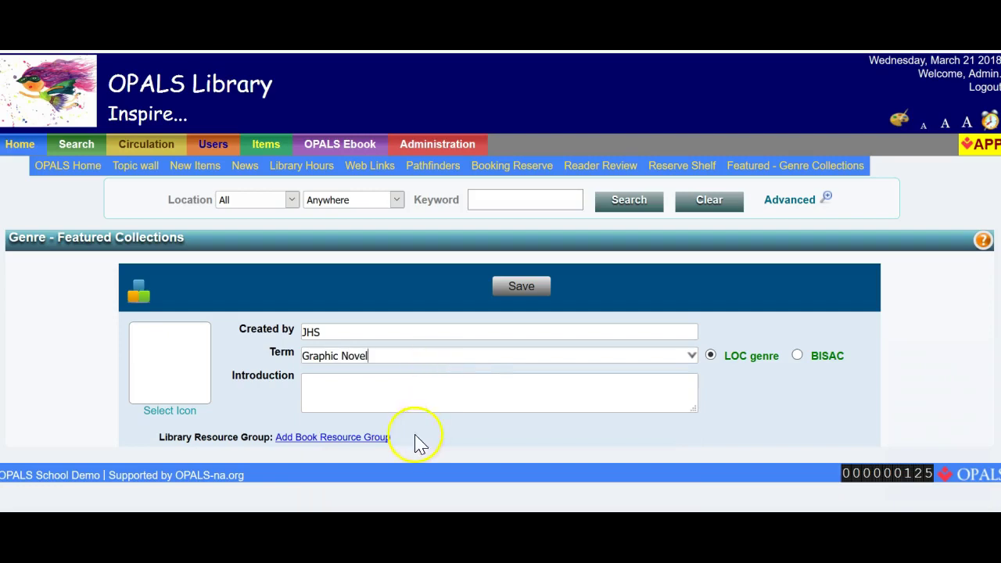
Add a book resource group and load barcodes from the call number edit hitlist file
{"action": "left_click", "coordinate": [347, 437]}
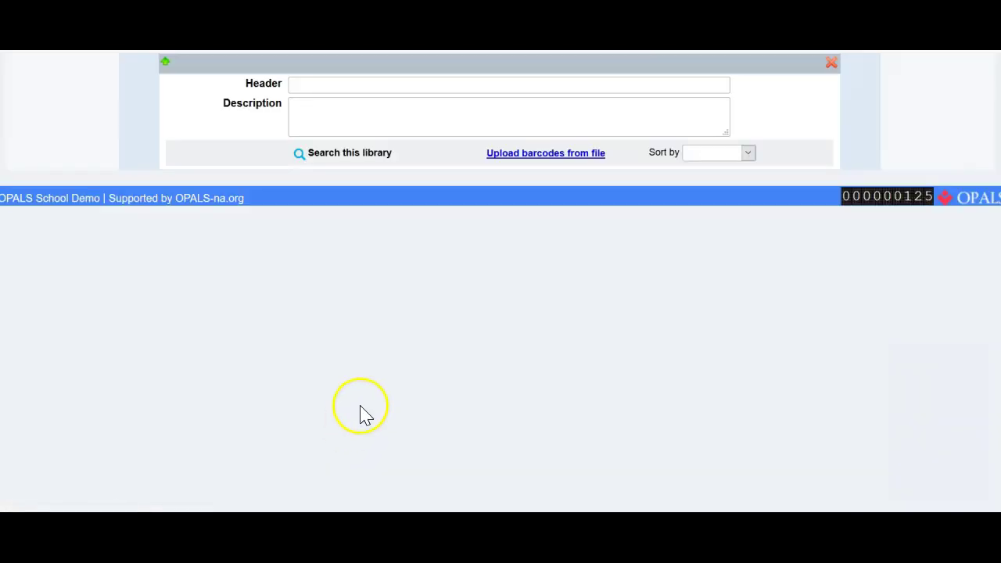
{"action": "scroll", "coordinate": [363, 414], "scroll_direction": "up", "scroll_amount": 3}
{"action": "left_click", "coordinate": [537, 341]}
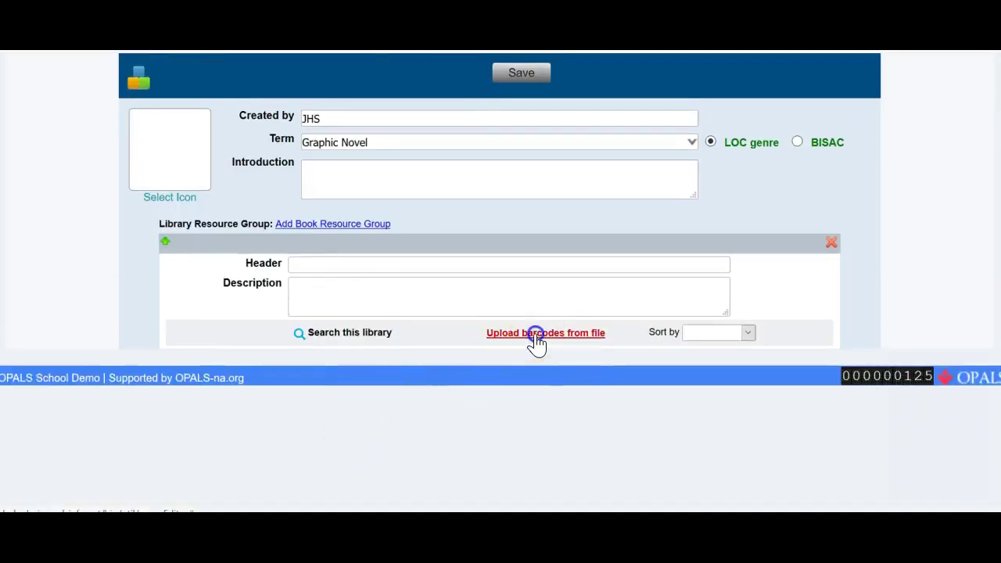
{"action": "scroll", "coordinate": [485, 383], "scroll_direction": "down", "scroll_amount": 1}
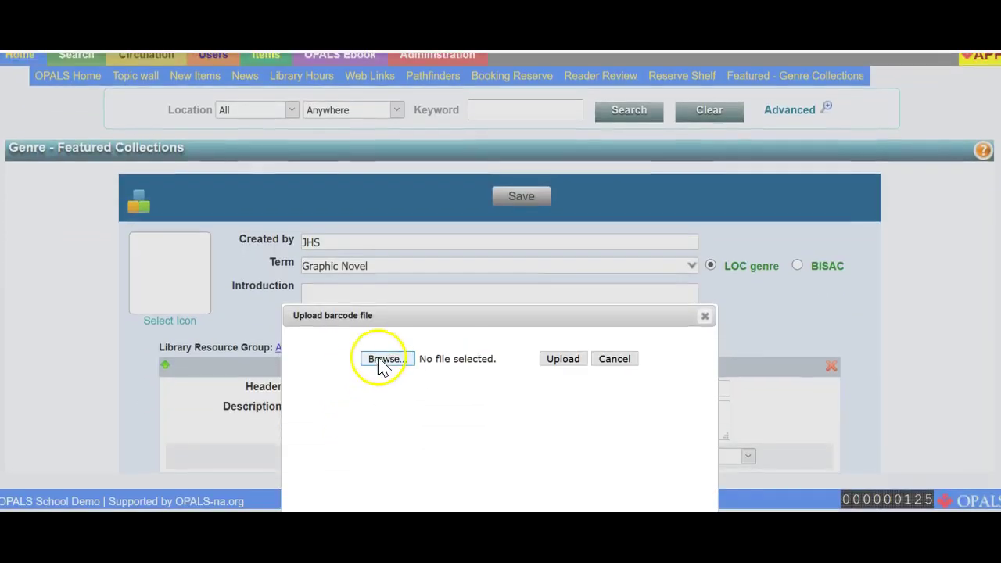
{"action": "left_click", "coordinate": [382, 358]}
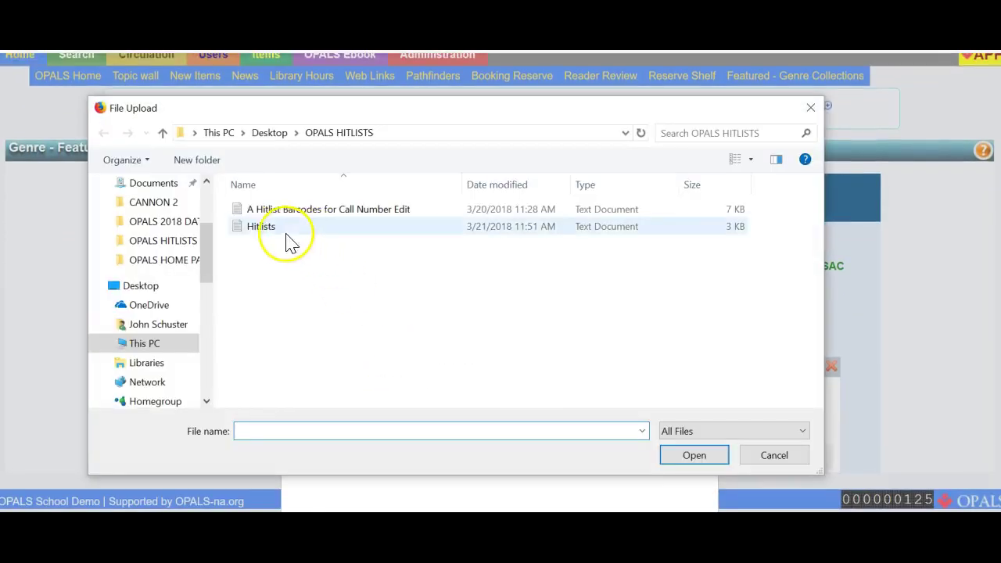
{"action": "double_click", "coordinate": [288, 210]}
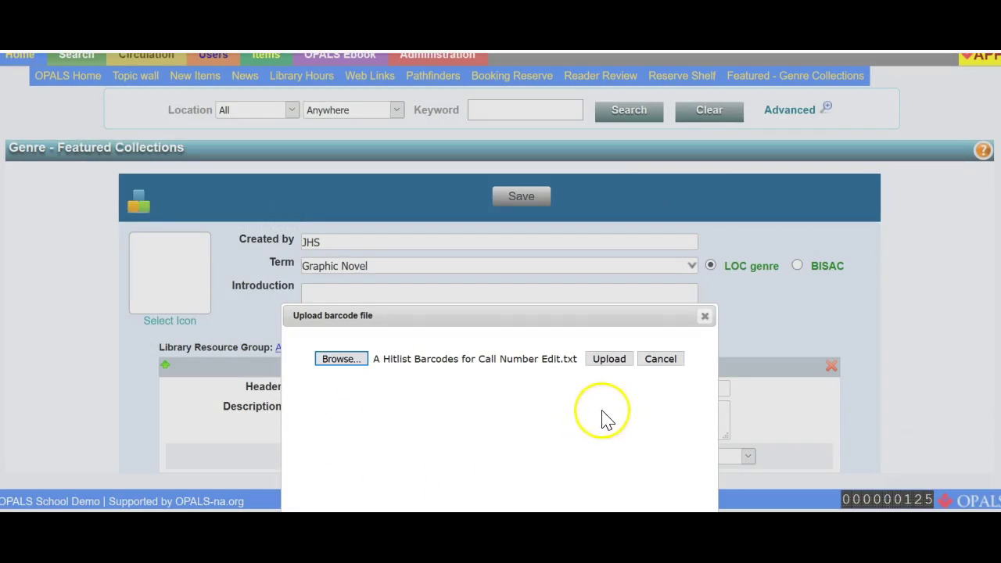
{"action": "left_click", "coordinate": [607, 361]}
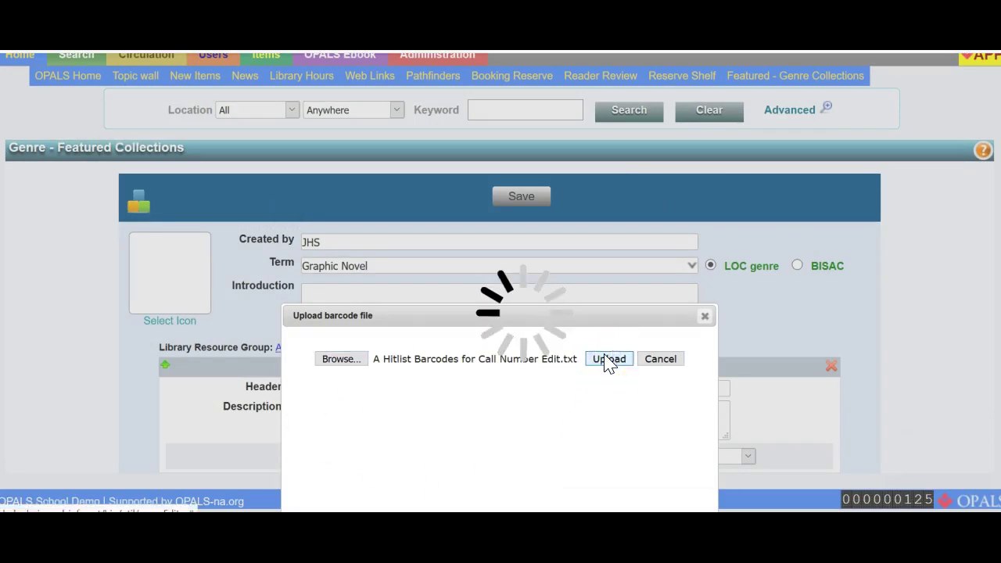
Save the Graphic Novel featured collection with its imported books and dismiss the success alert
{"action": "scroll", "coordinate": [604, 355], "scroll_direction": "down", "scroll_amount": 3}
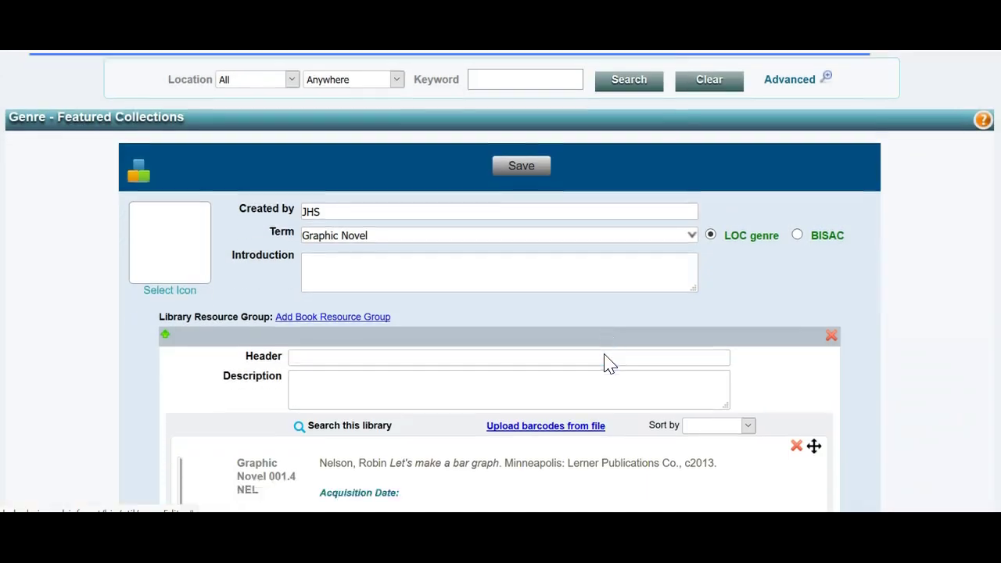
{"action": "scroll", "coordinate": [610, 363], "scroll_direction": "down", "scroll_amount": 4}
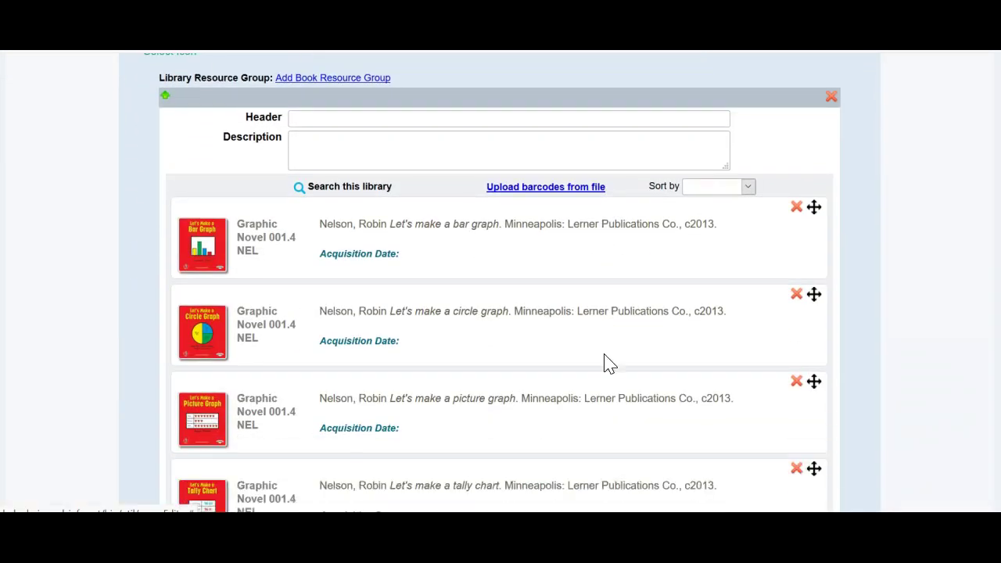
{"action": "scroll", "coordinate": [610, 364], "scroll_direction": "up", "scroll_amount": 7}
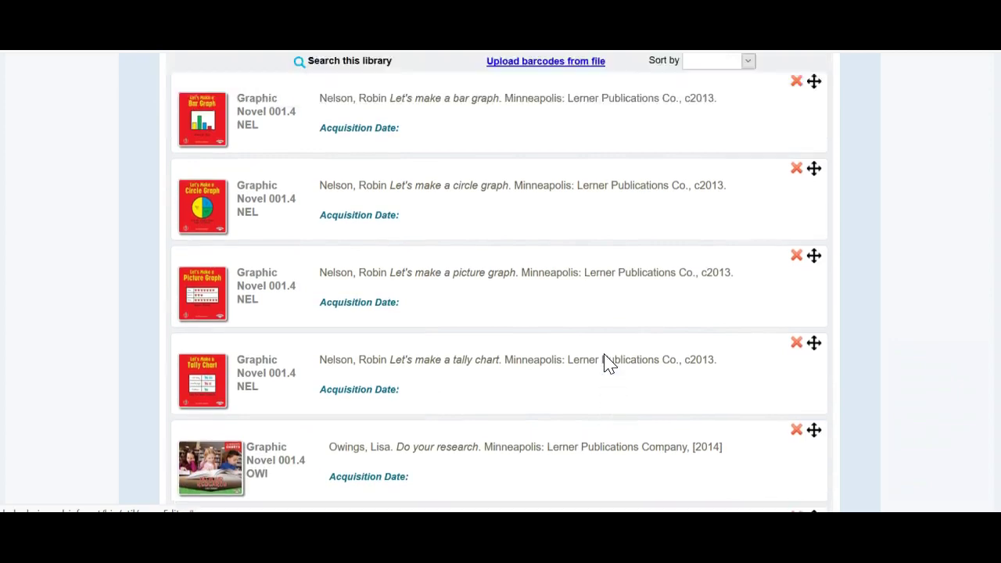
{"action": "left_click", "coordinate": [538, 211]}
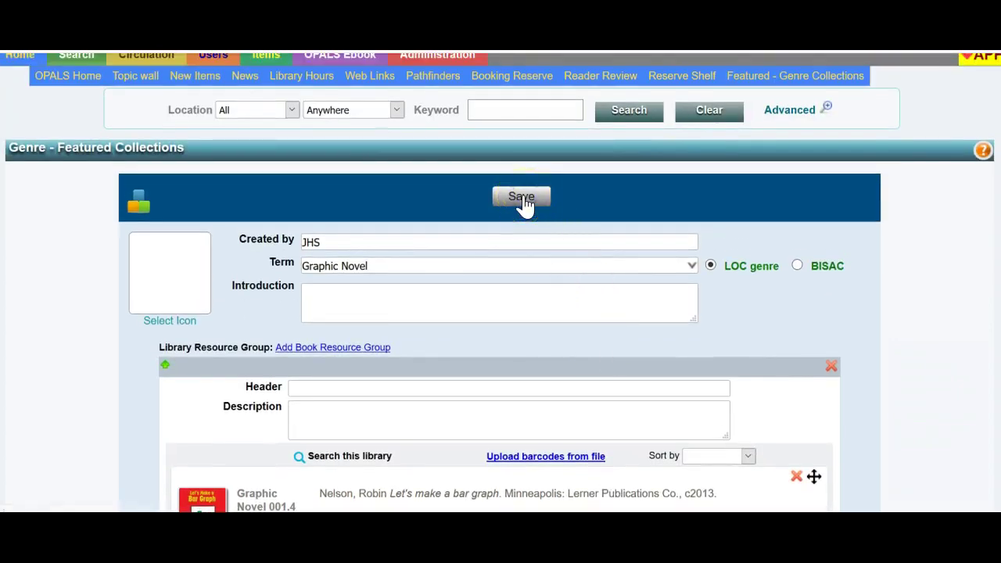
{"action": "left_click", "coordinate": [523, 199]}
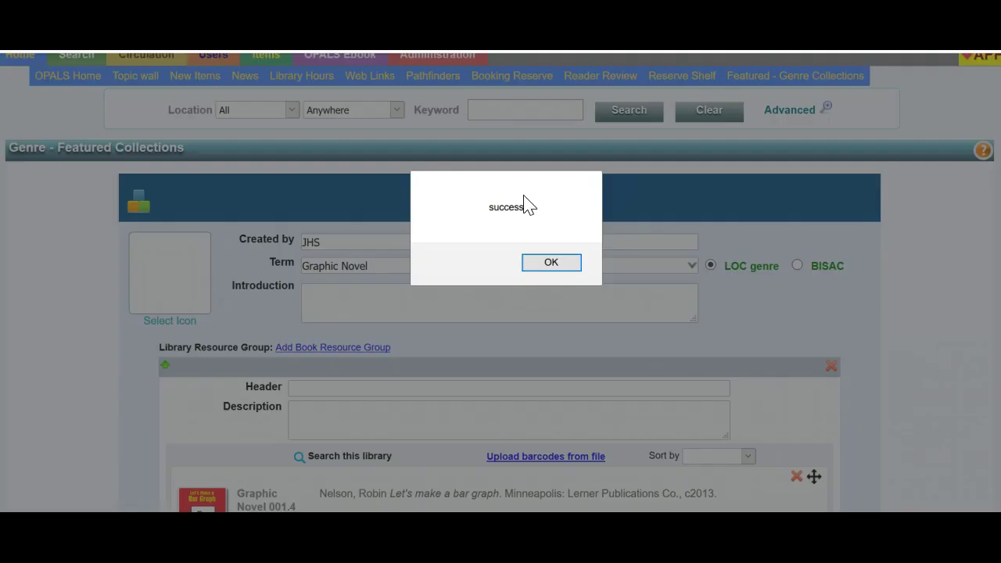
{"action": "left_click", "coordinate": [552, 262]}
{"action": "scroll", "coordinate": [539, 262], "scroll_direction": "up", "scroll_amount": 2}
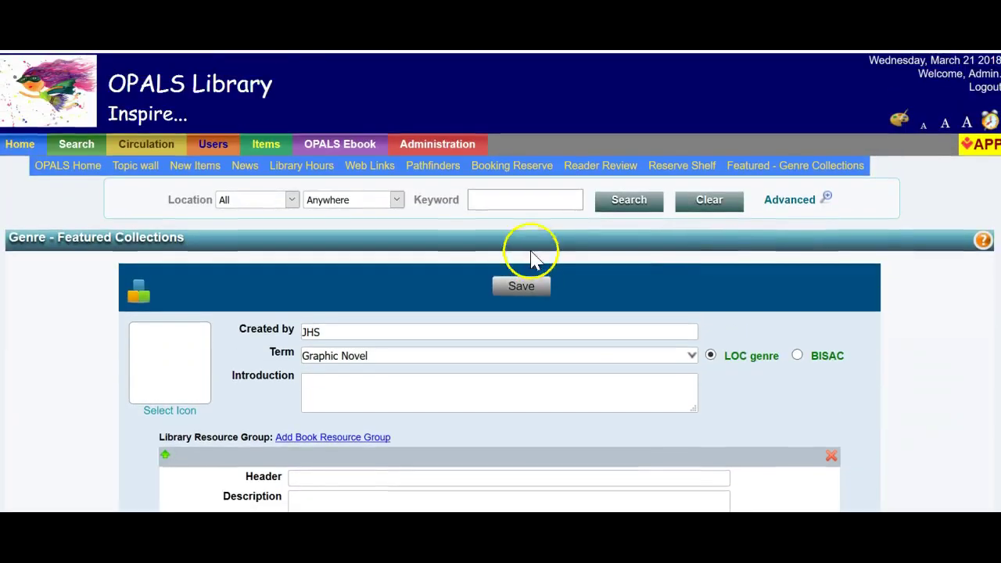
{"action": "left_click", "coordinate": [487, 200]}
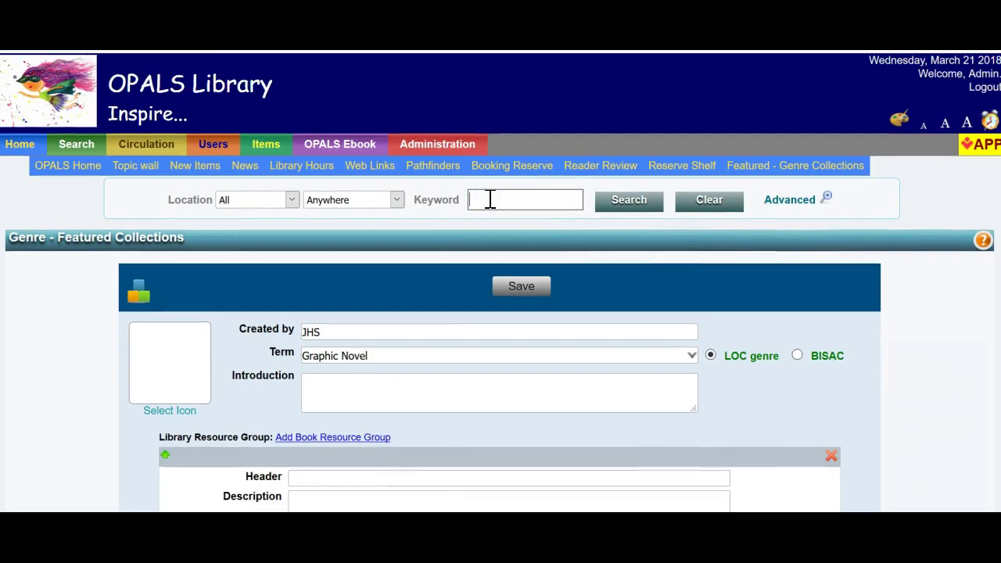
Run a catalogue keyword search for graphic novel titles
{"action": "mouse_move", "coordinate": [41, 141]}
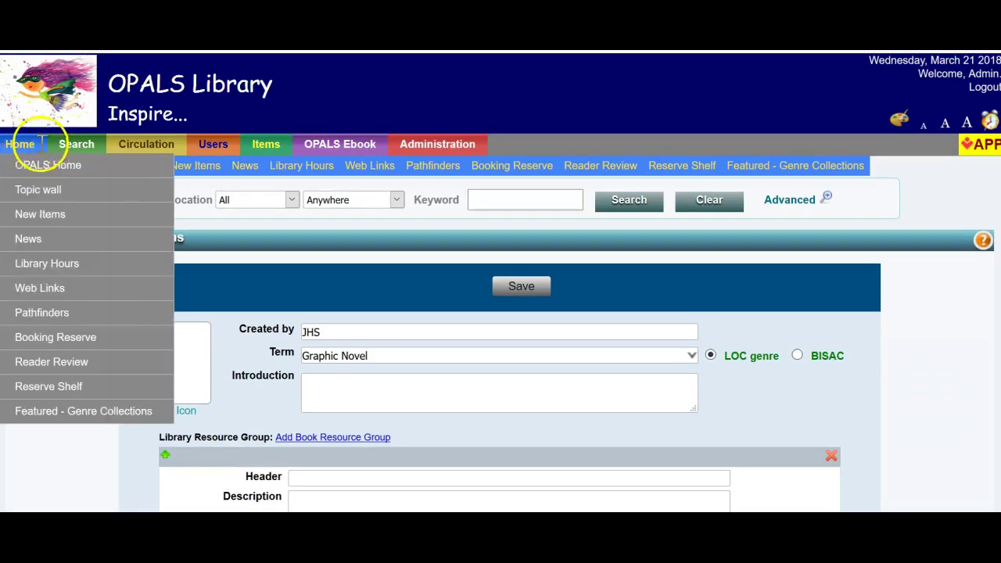
{"action": "left_click", "coordinate": [539, 198]}
{"action": "type", "text": "g"}
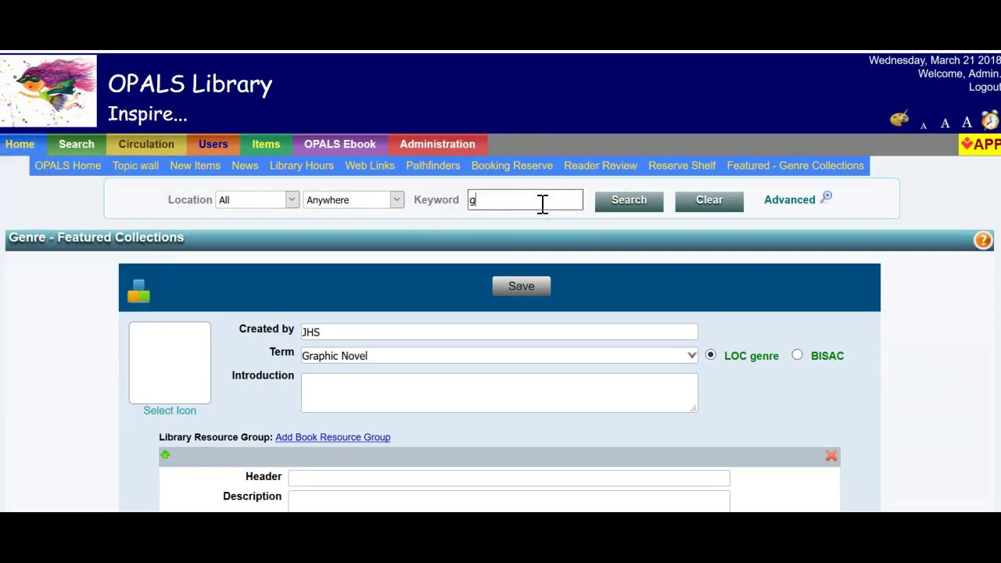
{"action": "type", "text": "raphic novel"}
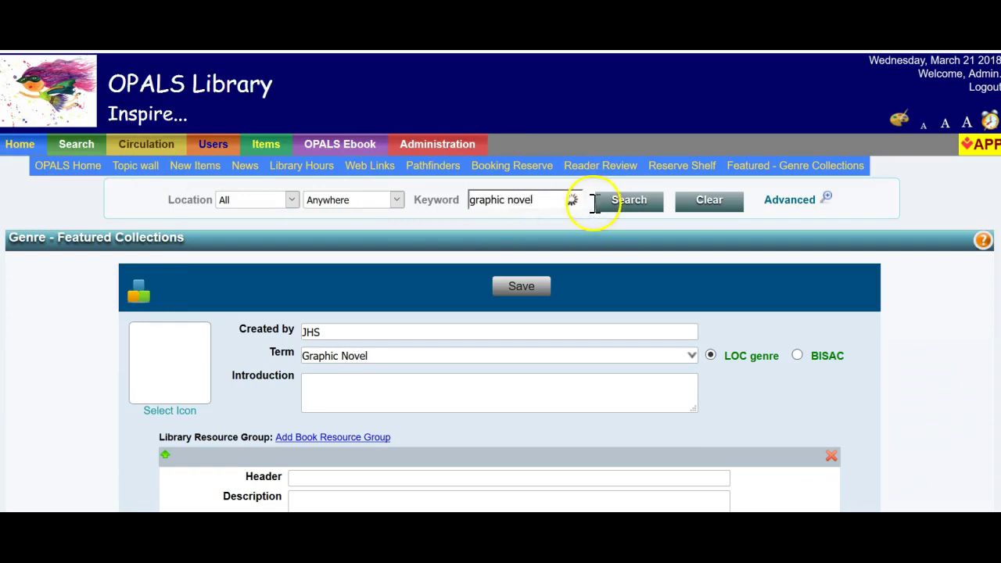
{"action": "left_click", "coordinate": [622, 208]}
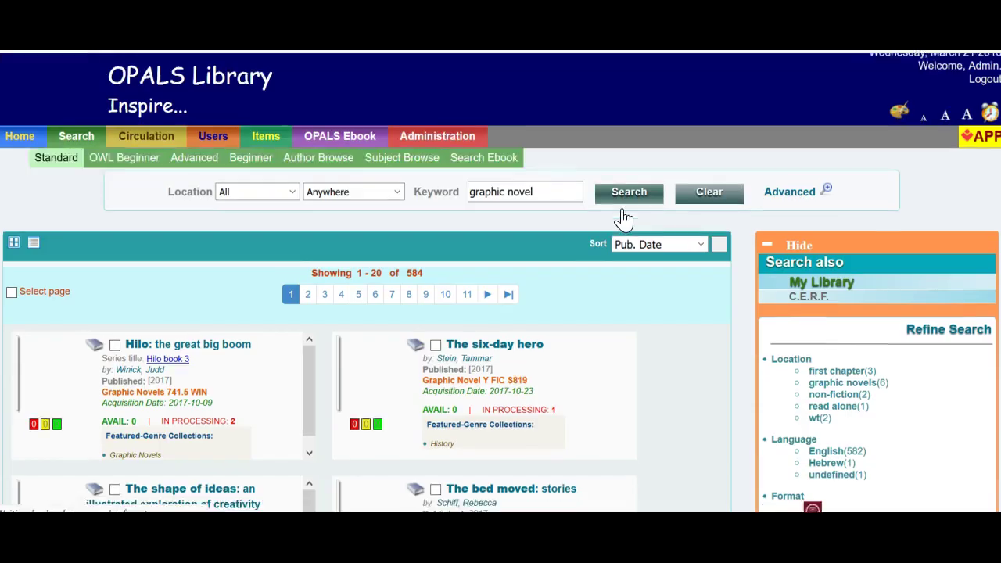
Check The six-day hero's Graphic Novel Y prefix and featured-genre collections, then return home
{"action": "scroll", "coordinate": [626, 218], "scroll_direction": "down", "scroll_amount": 3}
{"action": "scroll", "coordinate": [626, 218], "scroll_direction": "up", "scroll_amount": 2}
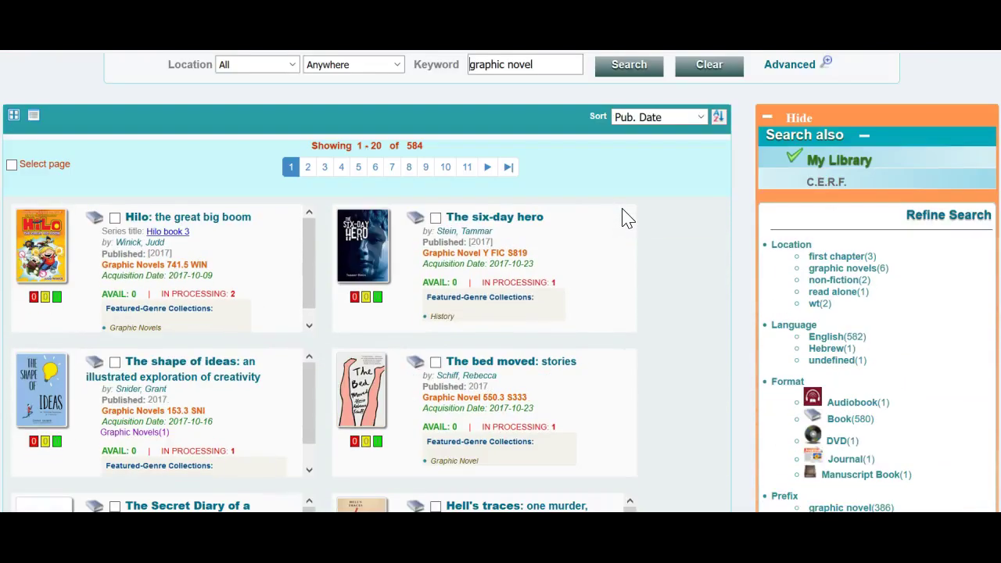
{"action": "scroll", "coordinate": [626, 217], "scroll_direction": "down", "scroll_amount": 1}
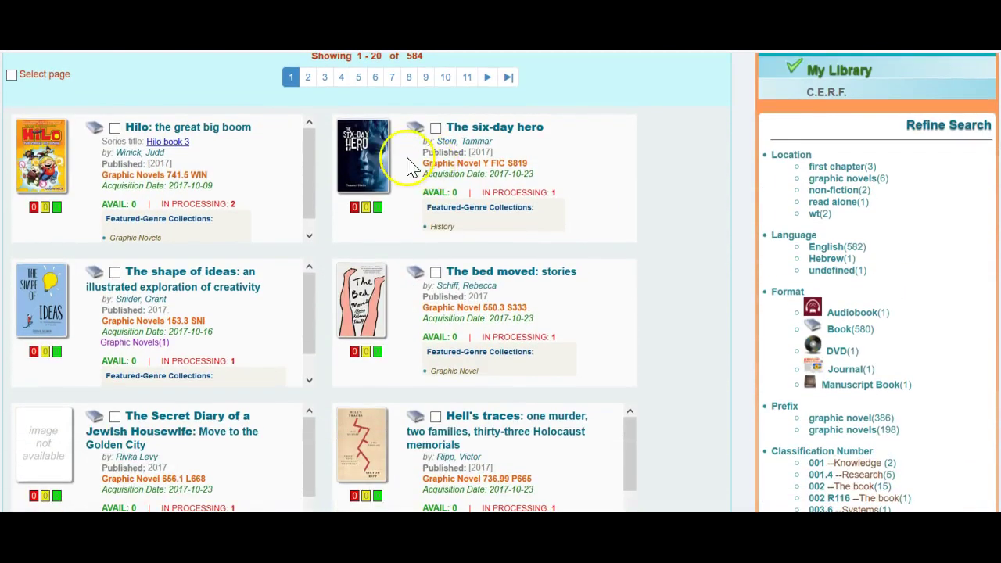
{"action": "left_click_drag", "start_coordinate": [425, 160], "coordinate": [490, 163]}
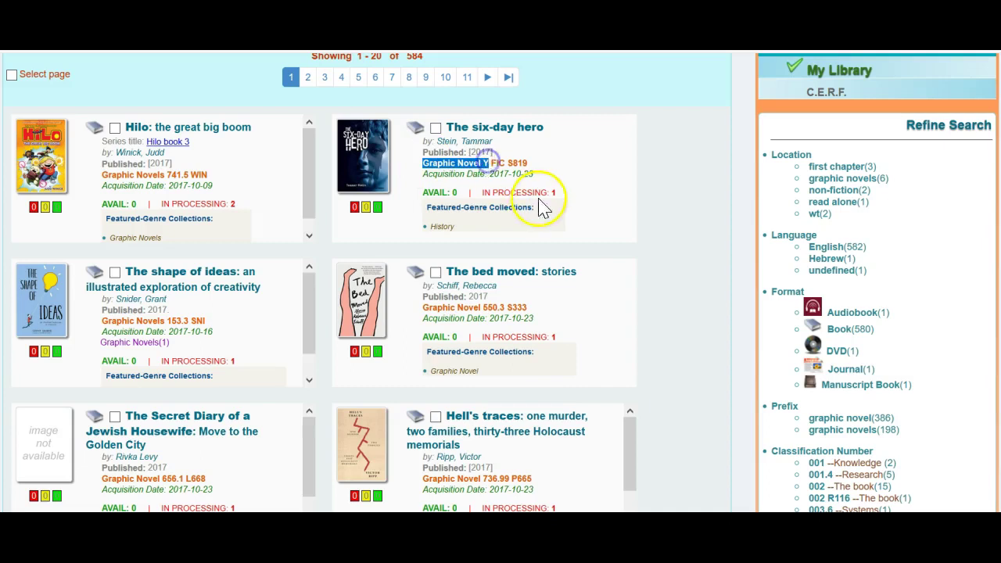
{"action": "left_click", "coordinate": [477, 196]}
{"action": "left_click", "coordinate": [596, 195]}
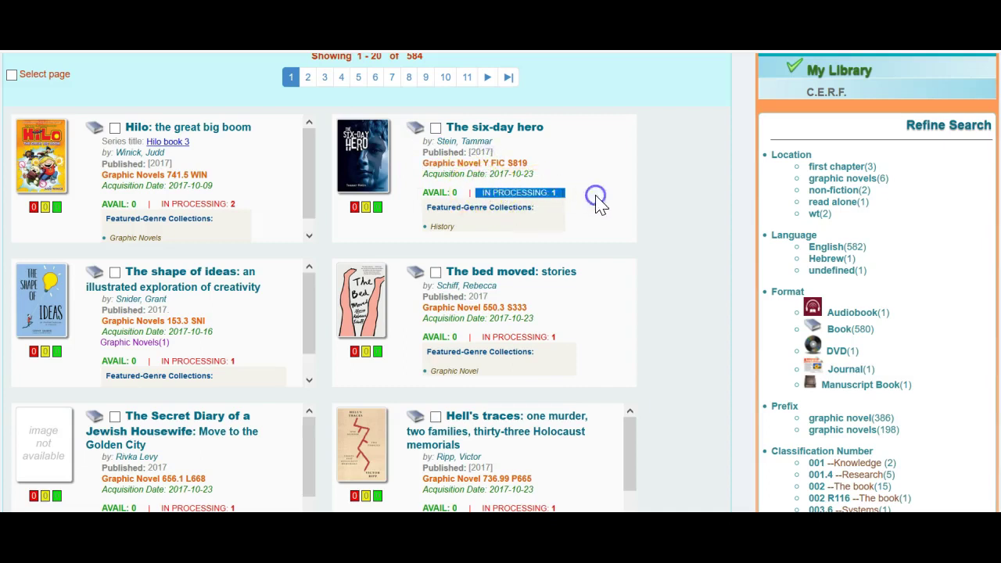
{"action": "left_click_drag", "start_coordinate": [424, 203], "coordinate": [580, 212]}
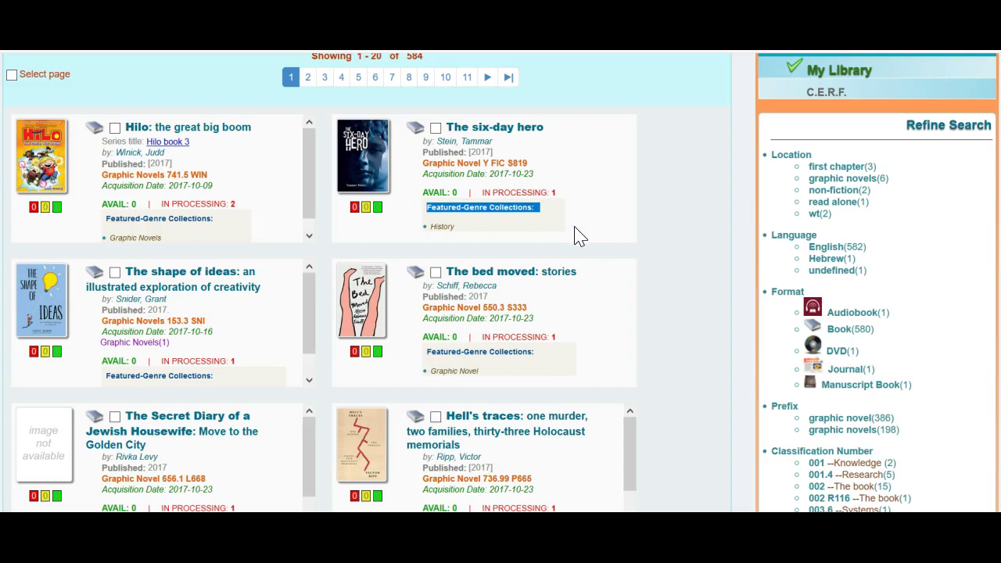
{"action": "left_click", "coordinate": [787, 271]}
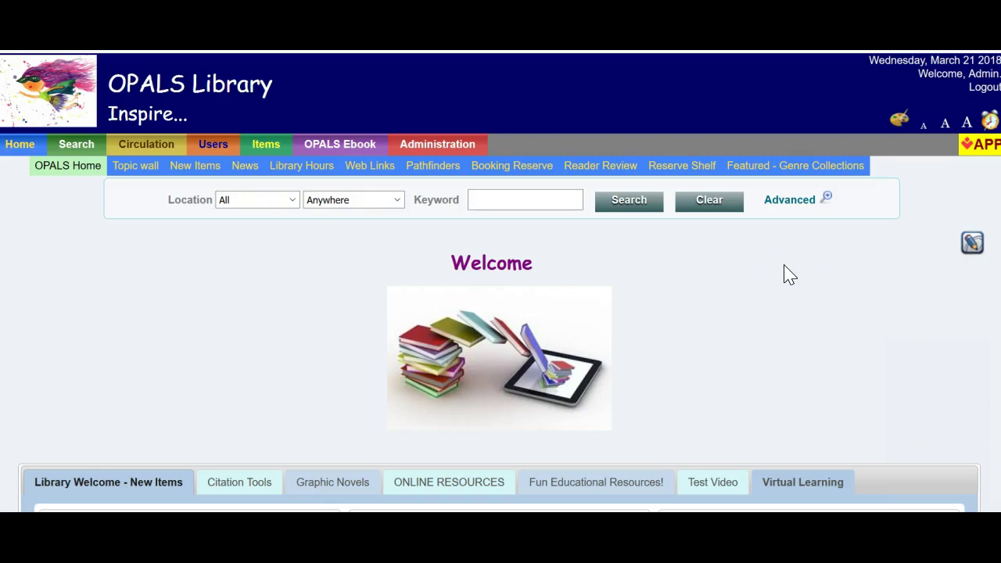
{"action": "key", "text": "XF86AudioLowerVolume"}
Upload the hitlist barcodes text file into the change-item-status tool
{"action": "left_click", "coordinate": [441, 141]}
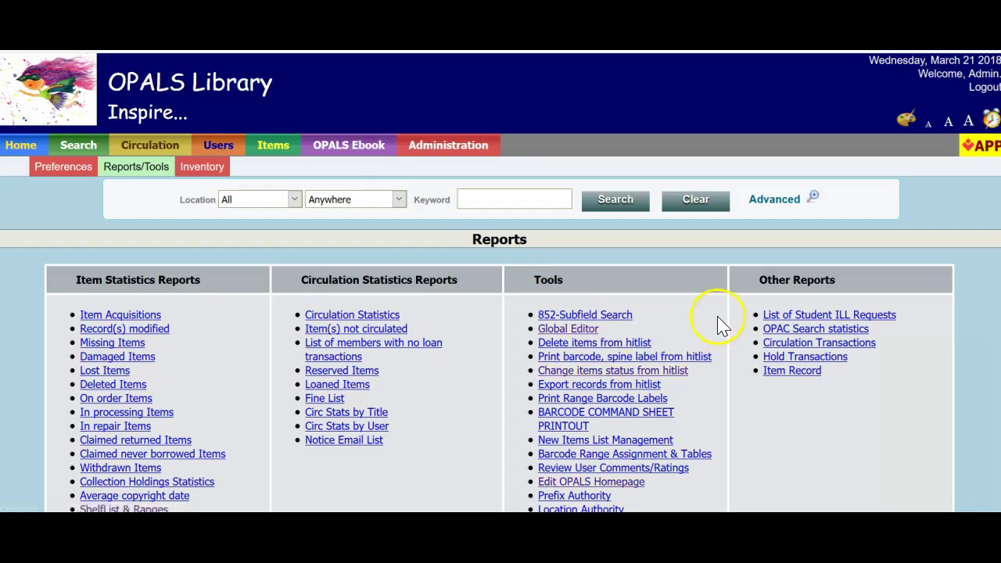
{"action": "scroll", "coordinate": [724, 329], "scroll_direction": "down", "scroll_amount": 2}
{"action": "scroll", "coordinate": [728, 337], "scroll_direction": "down", "scroll_amount": 1}
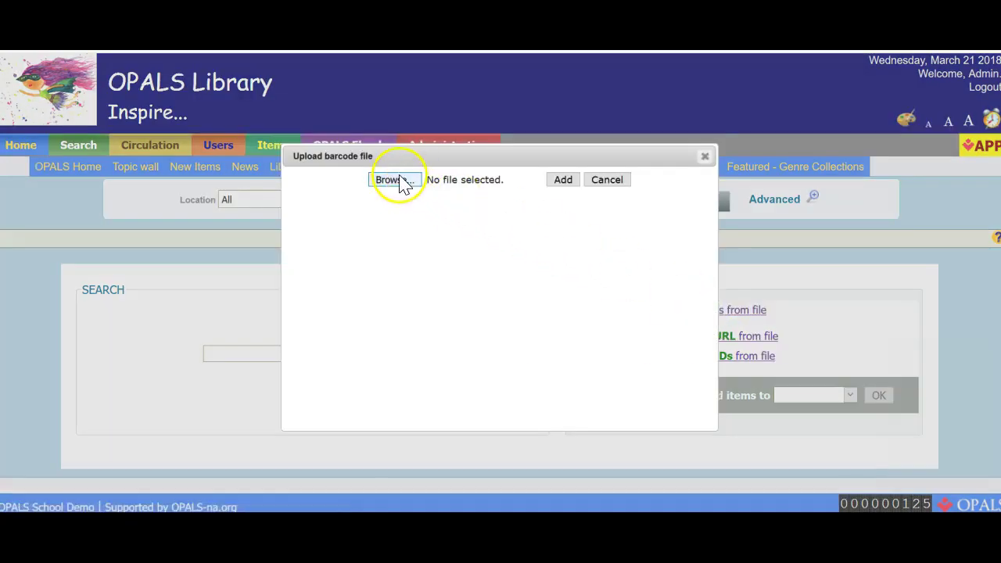
{"action": "left_click", "coordinate": [399, 180]}
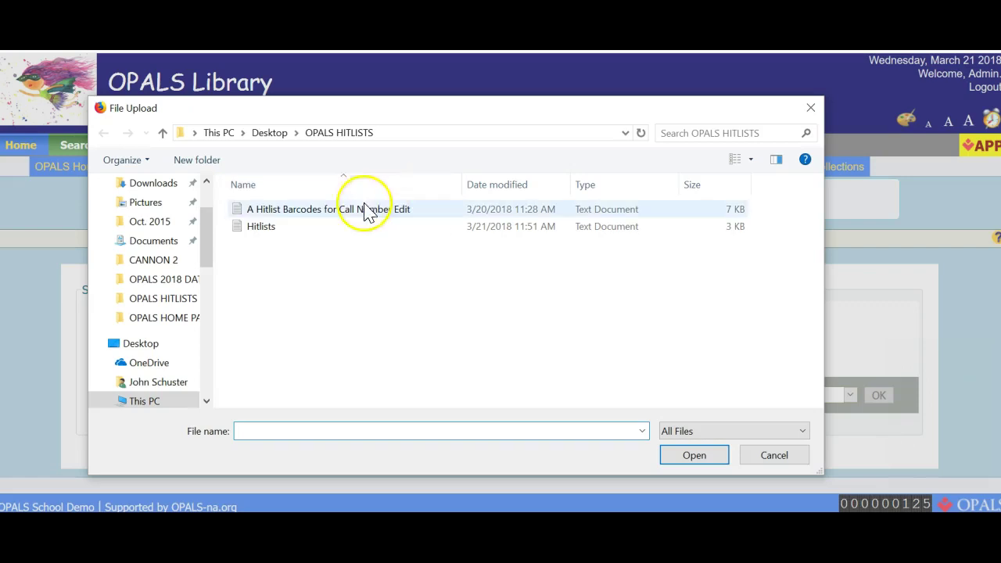
{"action": "double_click", "coordinate": [325, 213]}
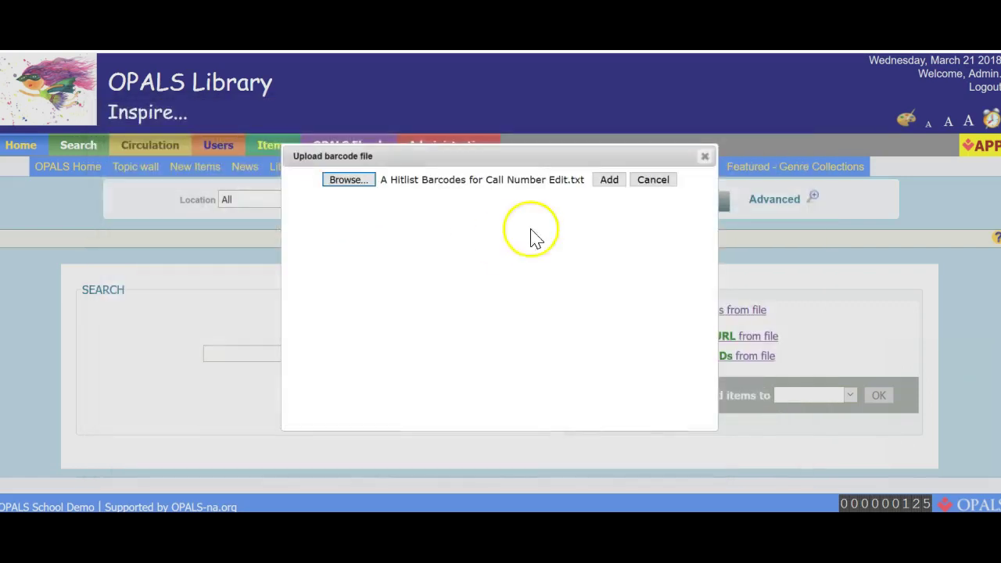
{"action": "left_click", "coordinate": [610, 182]}
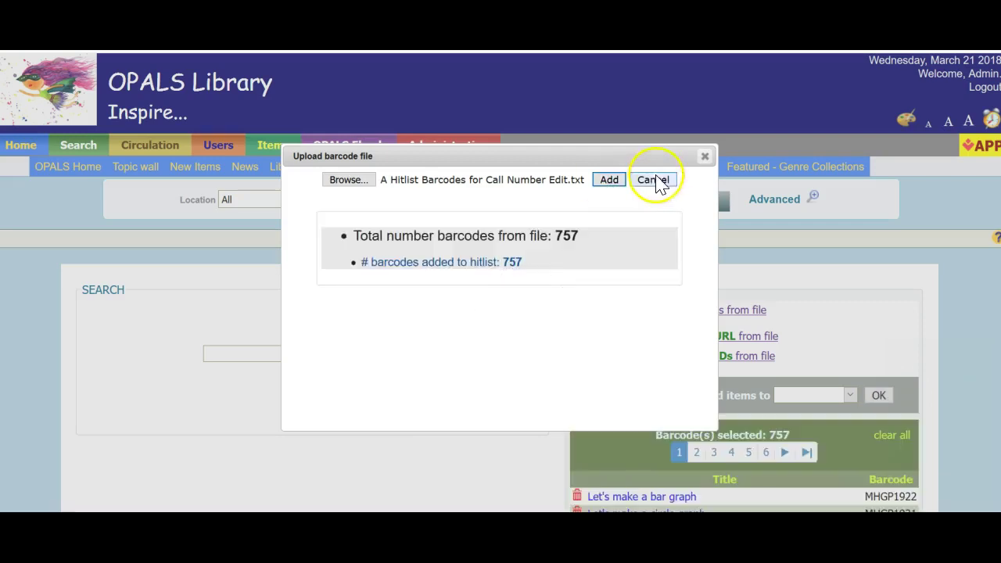
{"action": "left_click", "coordinate": [703, 158]}
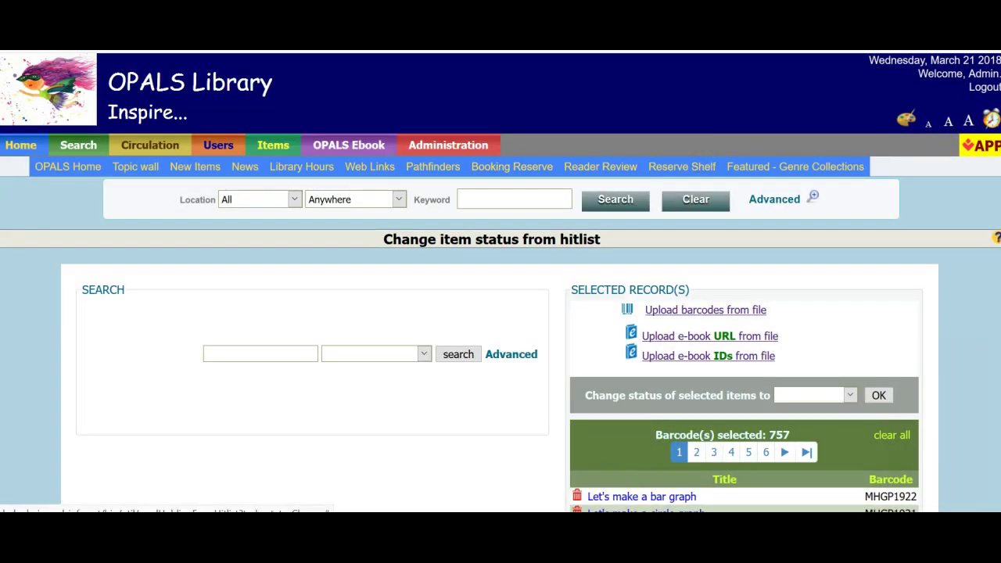
Set the hitlist items' status to Active and confirm the change
{"action": "left_click", "coordinate": [851, 395]}
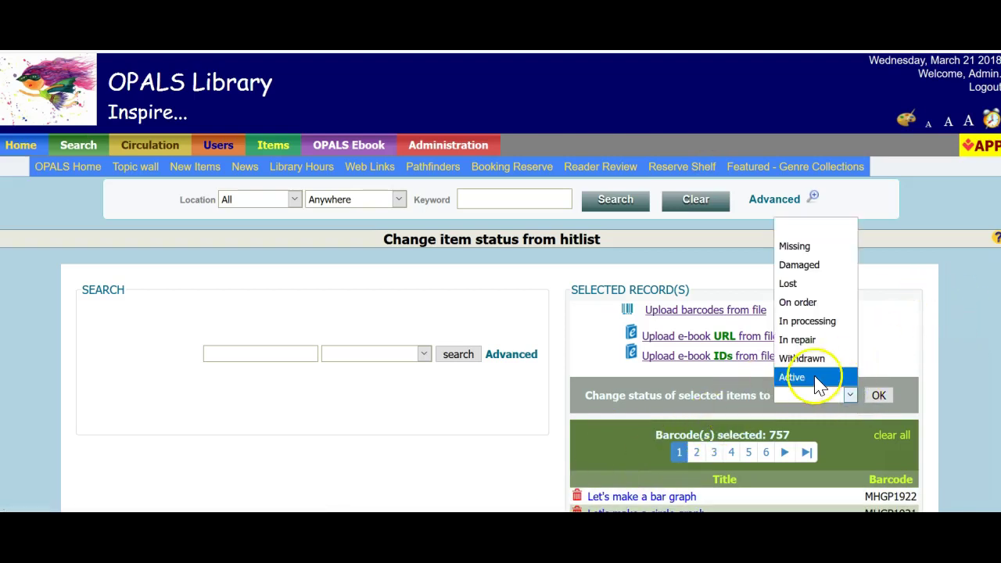
{"action": "left_click", "coordinate": [813, 377]}
{"action": "left_click", "coordinate": [878, 398]}
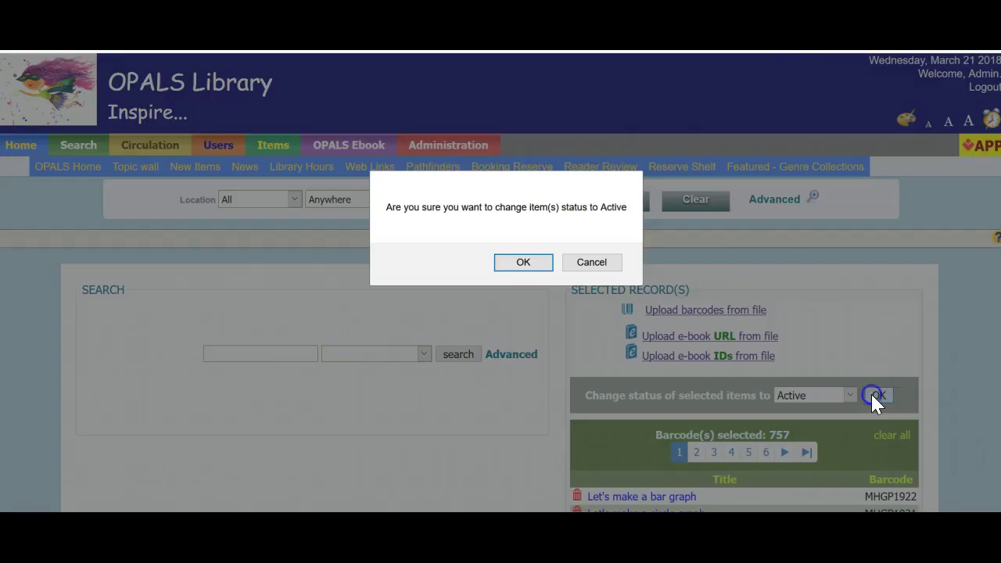
{"action": "left_click", "coordinate": [551, 263]}
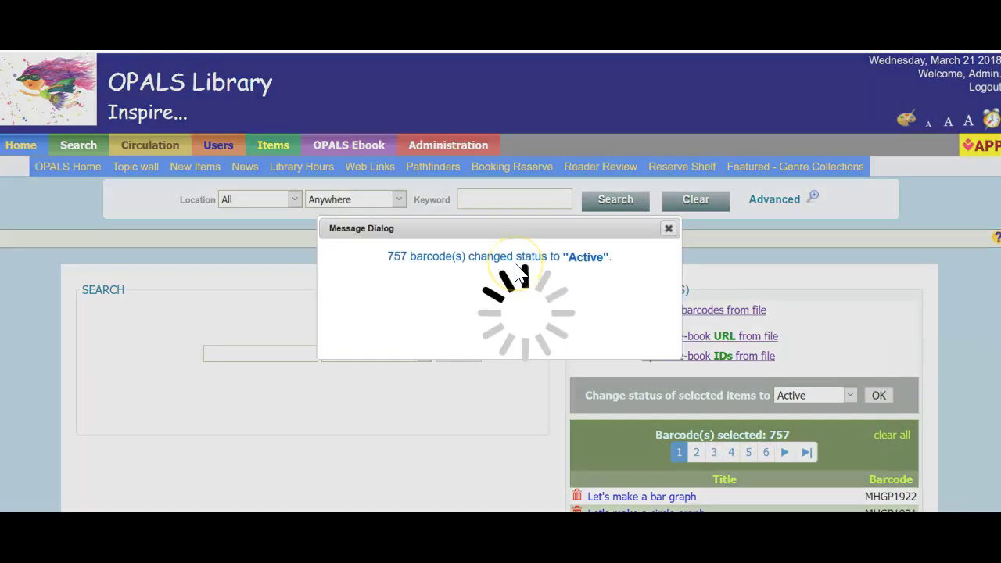
Close the status-changed message and return to the OPALS Home page
{"action": "left_click", "coordinate": [668, 229]}
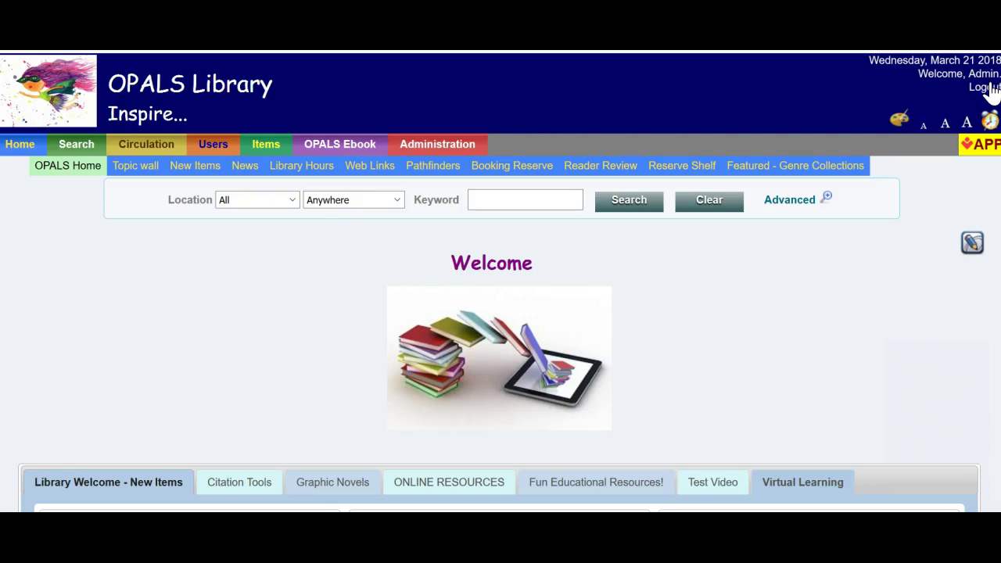
{"action": "left_click", "coordinate": [126, 414]}
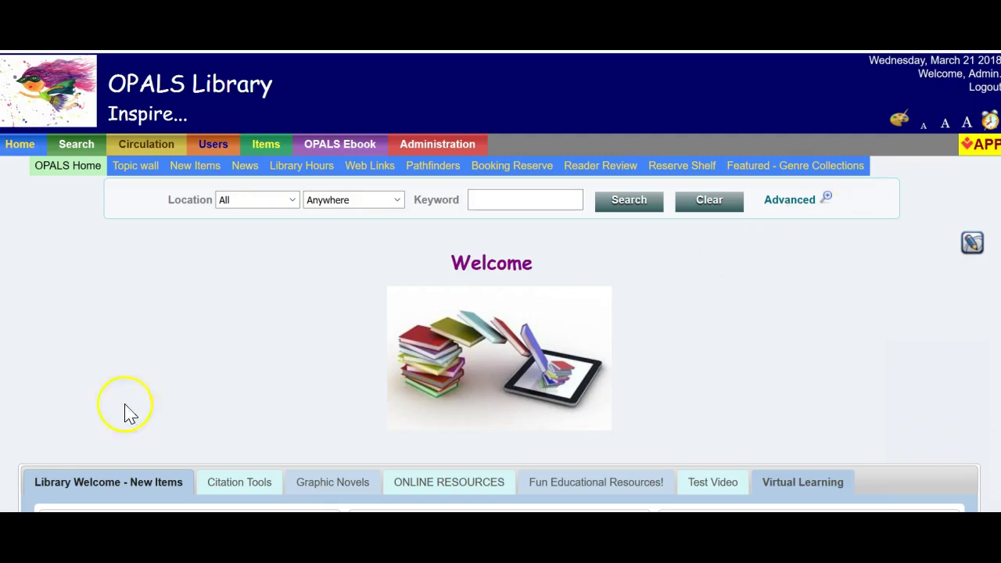